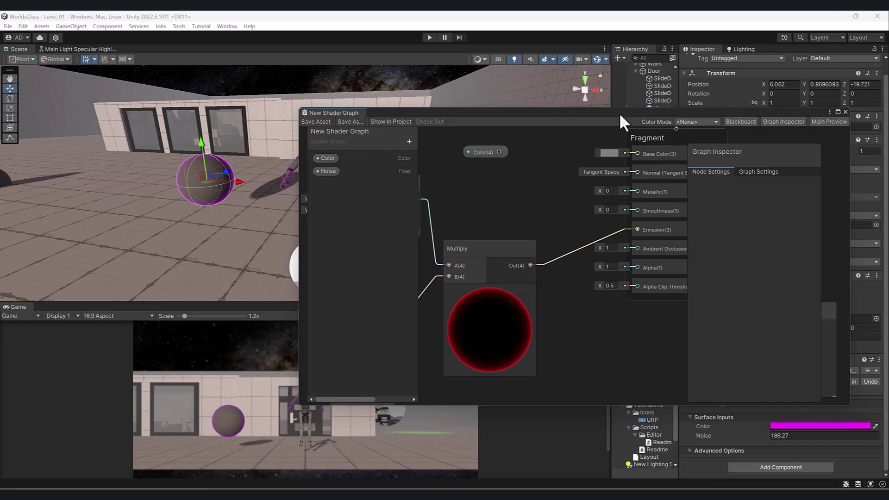
Arrange the Multiply and Color nodes closer to the Fresnel Effect node to make the graph more compact
{"action": "left_click_drag", "start_coordinate": [615, 115], "coordinate": [604, 105]}
{"action": "scroll", "coordinate": [565, 142], "scroll_direction": "down", "scroll_amount": 2}
{"action": "scroll", "coordinate": [564, 143], "scroll_direction": "down", "scroll_amount": 3}
{"action": "middle_click_drag", "start_coordinate": [518, 172], "coordinate": [550, 157]}
{"action": "scroll", "coordinate": [518, 218], "scroll_direction": "up", "scroll_amount": 3}
{"action": "middle_click_drag", "start_coordinate": [497, 261], "coordinate": [513, 295]}
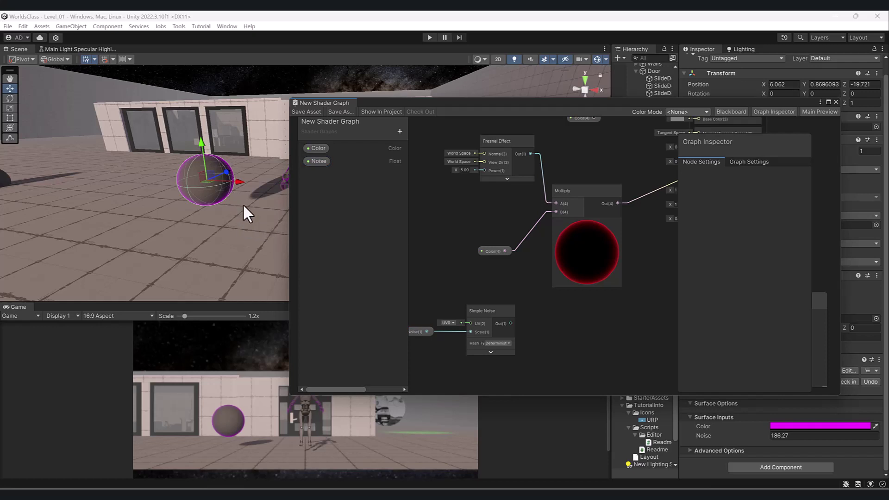
{"action": "left_click_drag", "start_coordinate": [209, 166], "coordinate": [219, 163], "text": "alt"}
{"action": "scroll", "coordinate": [528, 196], "scroll_direction": "down", "scroll_amount": 2}
{"action": "middle_click_drag", "start_coordinate": [596, 185], "coordinate": [569, 223]}
{"action": "scroll", "coordinate": [552, 184], "scroll_direction": "up", "scroll_amount": 1}
{"action": "left_click_drag", "start_coordinate": [553, 223], "coordinate": [546, 184]}
{"action": "left_click_drag", "start_coordinate": [477, 277], "coordinate": [469, 235]}
{"action": "left_click_drag", "start_coordinate": [455, 171], "coordinate": [518, 188], "text": "shift"}
Widen the Shader Graph window and frame the sphere closely in the visible part of the Scene view
{"action": "scroll", "coordinate": [596, 269], "scroll_direction": "up", "scroll_amount": 3}
{"action": "middle_click_drag", "start_coordinate": [595, 269], "coordinate": [457, 274]}
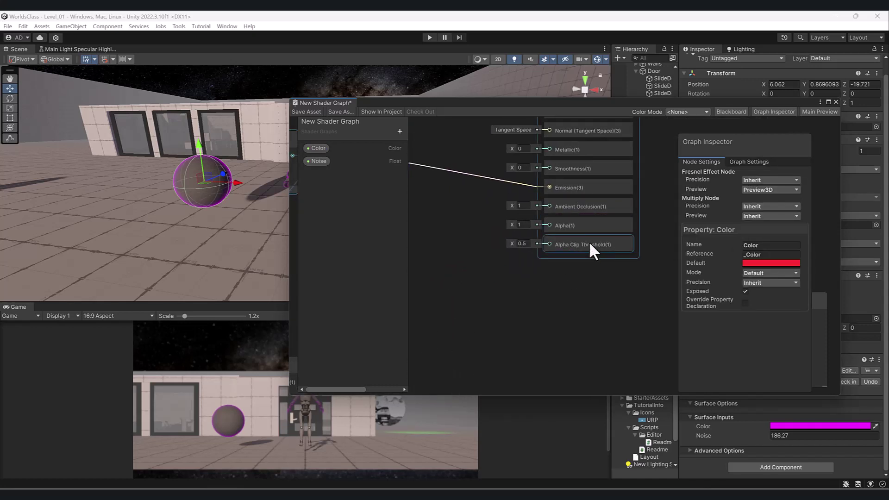
{"action": "middle_click_drag", "start_coordinate": [518, 298], "coordinate": [523, 298]}
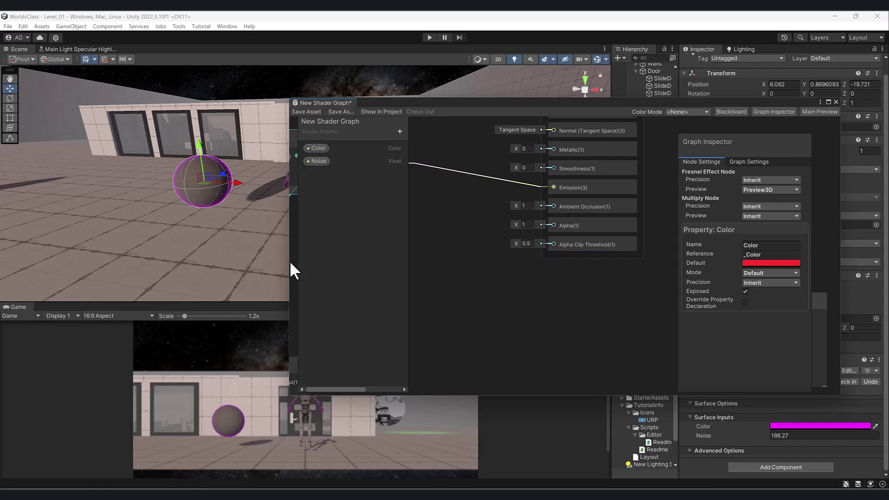
{"action": "left_click_drag", "start_coordinate": [289, 262], "coordinate": [236, 250]}
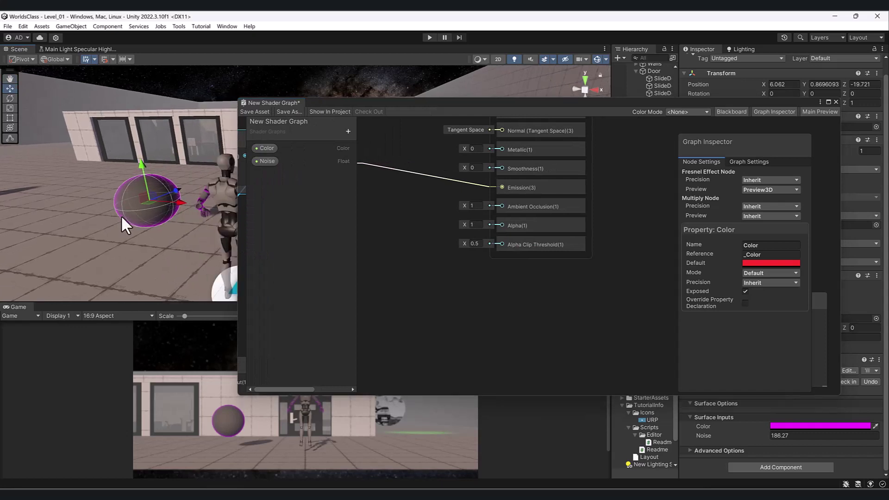
{"action": "scroll", "coordinate": [131, 219], "scroll_direction": "up", "scroll_amount": 3}
{"action": "left_click_drag", "start_coordinate": [143, 234], "coordinate": [125, 178], "text": "alt"}
{"action": "scroll", "coordinate": [479, 298], "scroll_direction": "down", "scroll_amount": 5}
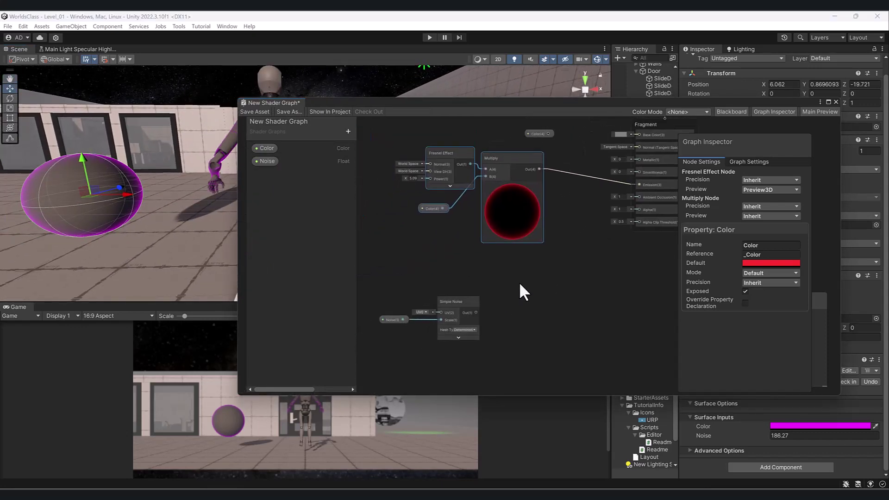
Move the Noise property and Simple Noise nodes up beneath the Fresnel nodes and expand the Simple Noise preview
{"action": "left_click_drag", "start_coordinate": [387, 288], "coordinate": [460, 342]}
{"action": "left_click_drag", "start_coordinate": [452, 300], "coordinate": [461, 263]}
{"action": "left_click", "coordinate": [458, 321]}
{"action": "scroll", "coordinate": [487, 284], "scroll_direction": "up", "scroll_amount": 5}
{"action": "middle_click_drag", "start_coordinate": [559, 273], "coordinate": [609, 256]}
{"action": "scroll", "coordinate": [445, 291], "scroll_direction": "down", "scroll_amount": 2}
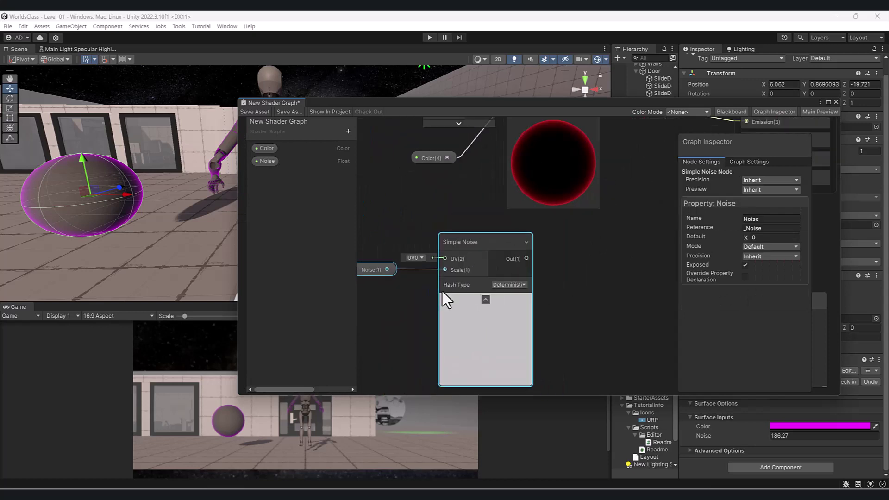
{"action": "middle_click_drag", "start_coordinate": [379, 272], "coordinate": [397, 283]}
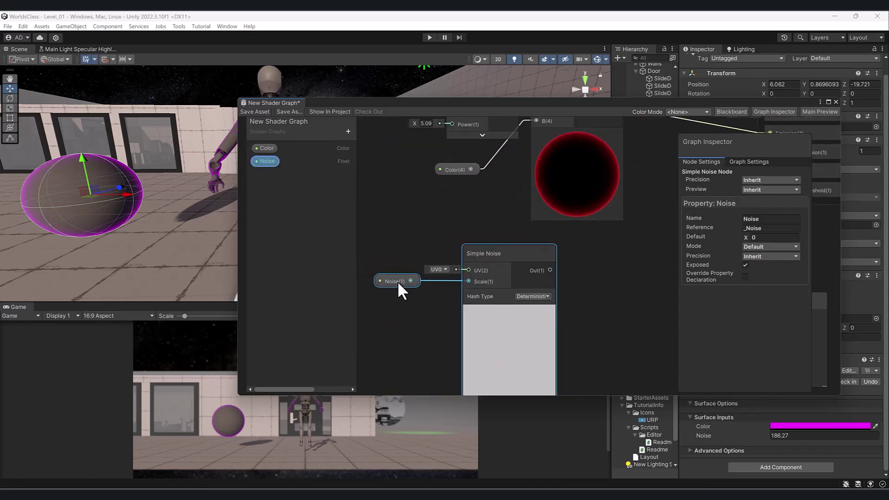
Remove the Noise property node from the graph, keeping Simple Noise, and shift Simple Noise slightly
{"action": "key", "text": "Delete"}
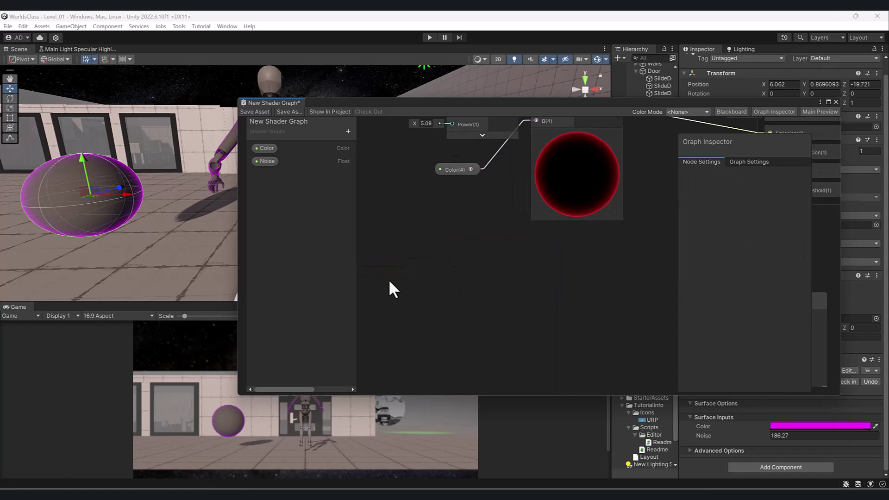
{"action": "key", "text": "ctrl+z"}
{"action": "left_click_drag", "start_coordinate": [436, 279], "coordinate": [442, 281]}
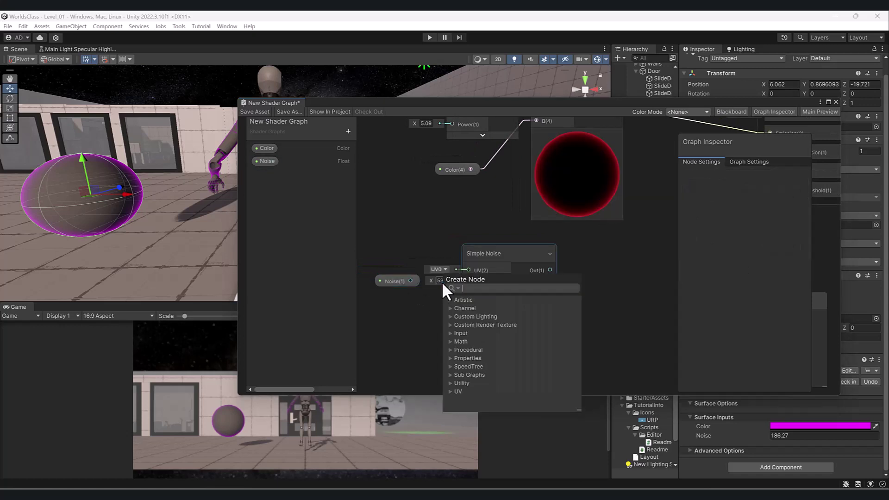
{"action": "left_click", "coordinate": [389, 280]}
{"action": "key", "text": "Delete"}
{"action": "left_click_drag", "start_coordinate": [525, 257], "coordinate": [554, 275]}
Set the Simple Noise node's Scale to 32.1
{"action": "middle_click_drag", "start_coordinate": [581, 277], "coordinate": [519, 231]}
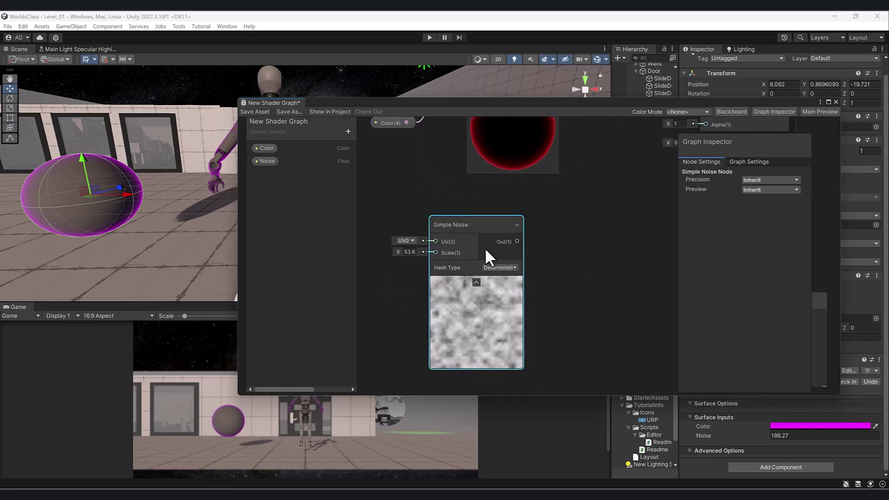
{"action": "left_click", "coordinate": [405, 252]}
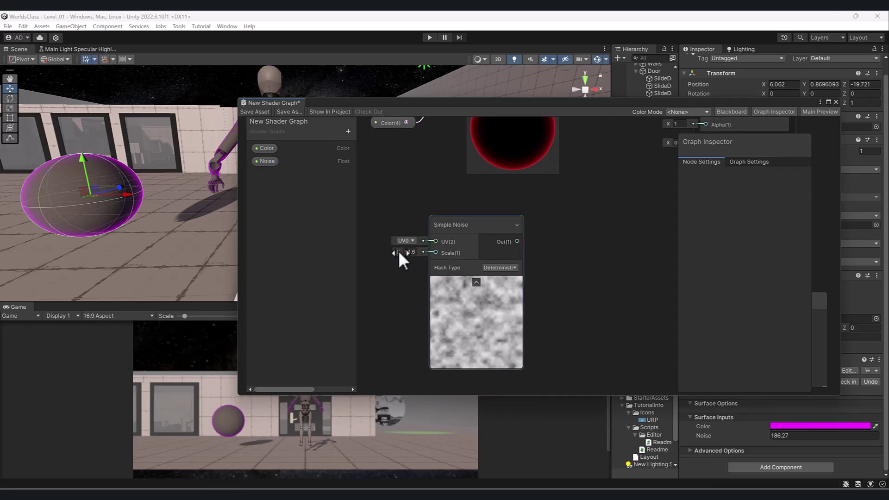
{"action": "left_click_drag", "start_coordinate": [398, 252], "coordinate": [357, 248]}
Connect the Simple Noise output to the Fragment block's Alpha Clip Threshold and save the shader graph
{"action": "middle_click_drag", "start_coordinate": [557, 262], "coordinate": [507, 237]}
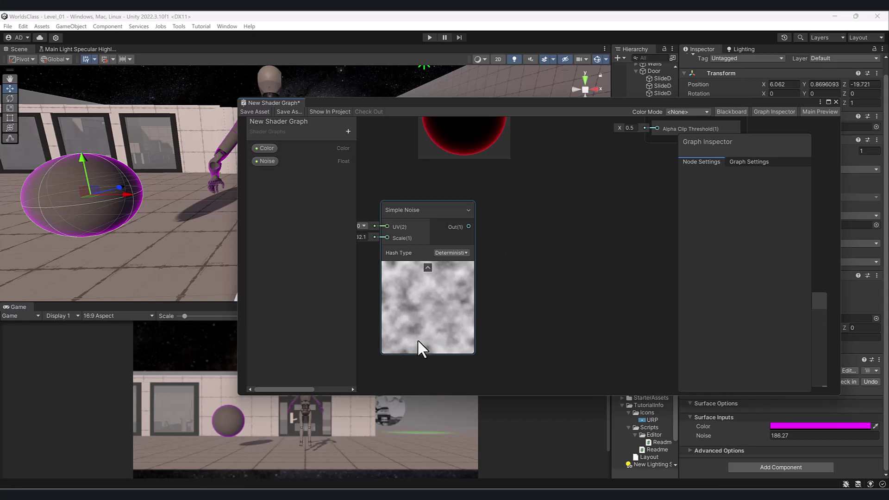
{"action": "scroll", "coordinate": [523, 235], "scroll_direction": "down", "scroll_amount": 2}
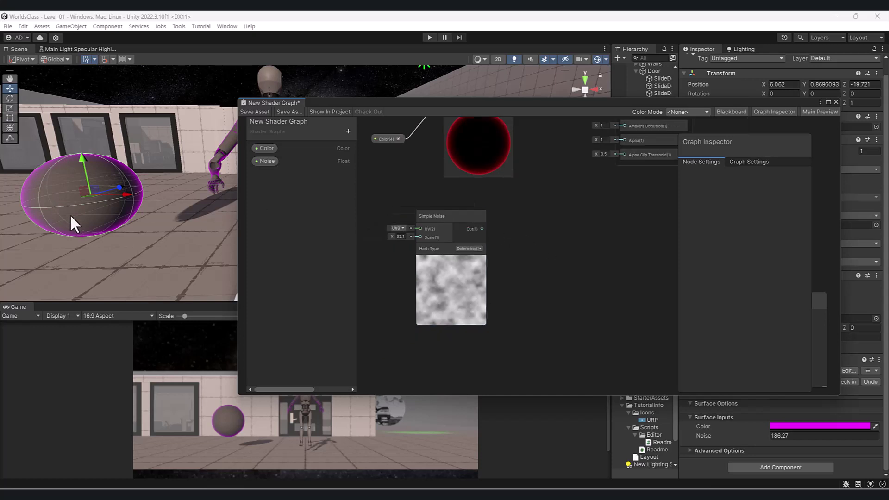
{"action": "middle_click_drag", "start_coordinate": [526, 287], "coordinate": [499, 296]}
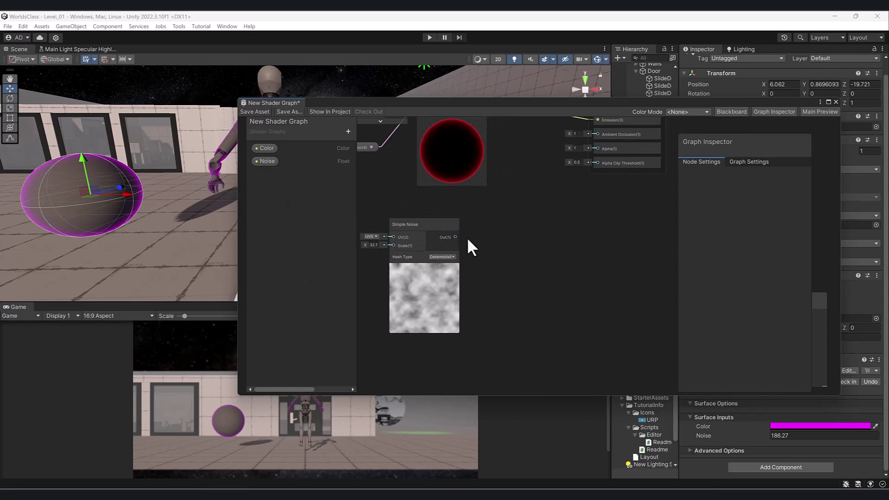
{"action": "left_click_drag", "start_coordinate": [455, 237], "coordinate": [571, 162]}
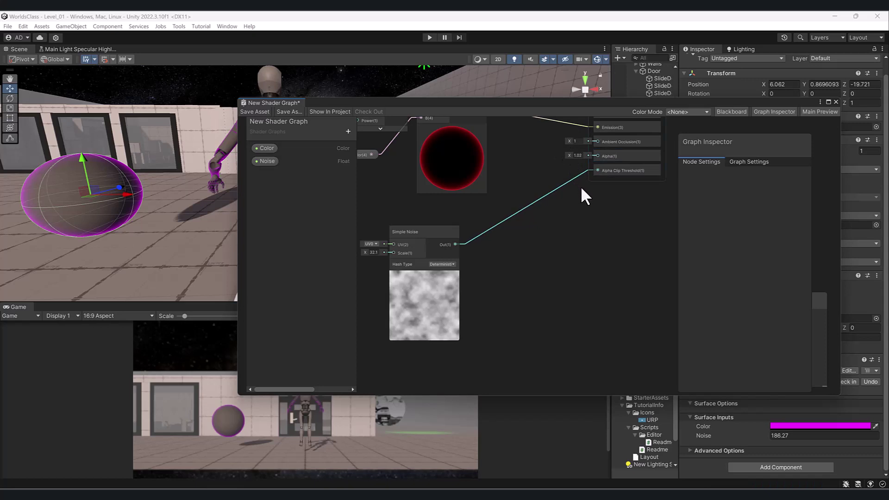
{"action": "key", "text": "ctrl+s"}
Move the Main Preview into the open graph area below the Fragment block
{"action": "left_click_drag", "start_coordinate": [818, 299], "coordinate": [630, 243]}
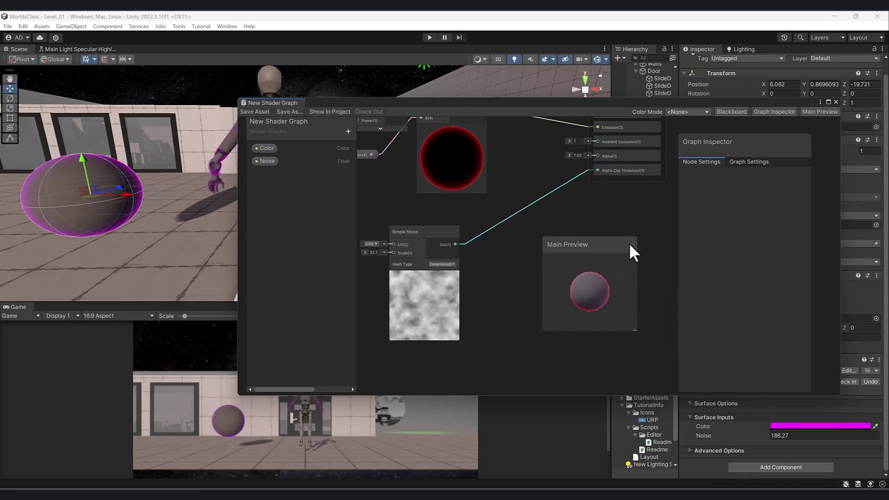
{"action": "middle_click_drag", "start_coordinate": [629, 242], "coordinate": [527, 197]}
{"action": "middle_click_drag", "start_coordinate": [401, 180], "coordinate": [477, 218]}
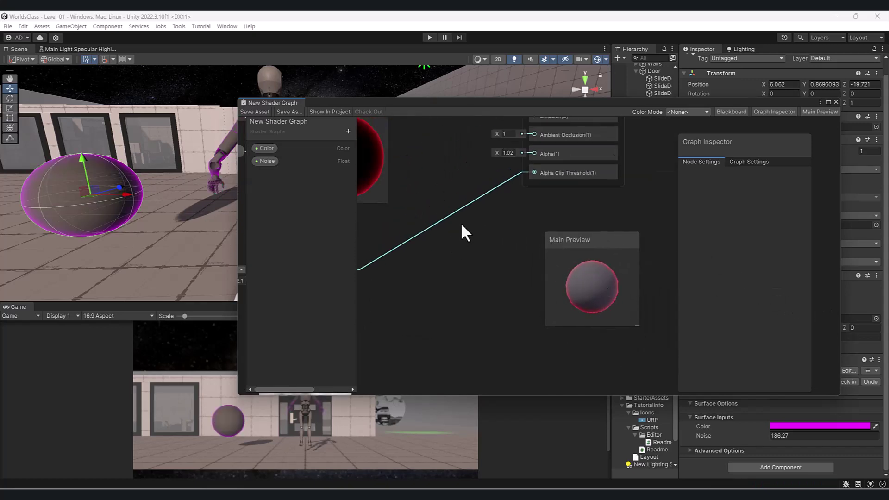
Set the Fragment block's Alpha to 0.42, save the shader graph and inspect the sphere in the Scene view
{"action": "mouse_move", "coordinate": [497, 153]}
{"action": "left_mouse_down"}
{"action": "mouse_move", "coordinate": [562, 161]}
{"action": "mouse_move", "coordinate": [462, 154]}
{"action": "mouse_move", "coordinate": [487, 162]}
{"action": "left_mouse_up"}
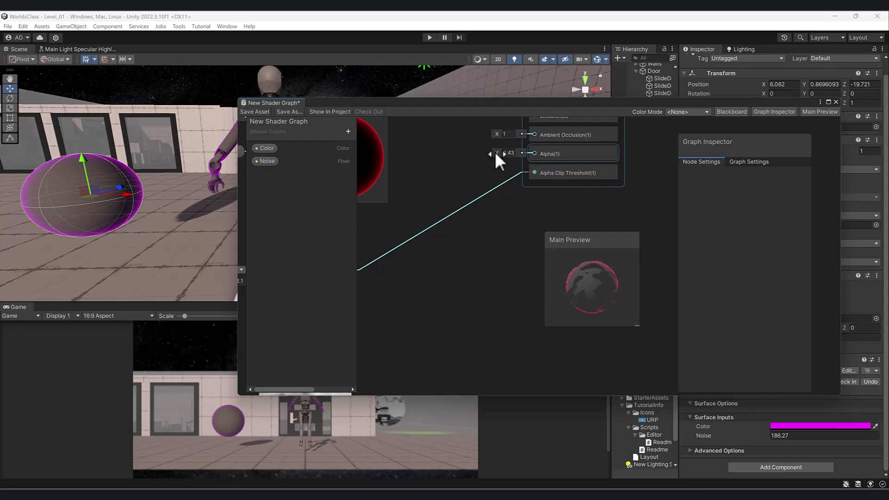
{"action": "left_click_drag", "start_coordinate": [495, 152], "coordinate": [495, 153]}
{"action": "middle_click_drag", "start_coordinate": [462, 246], "coordinate": [473, 246]}
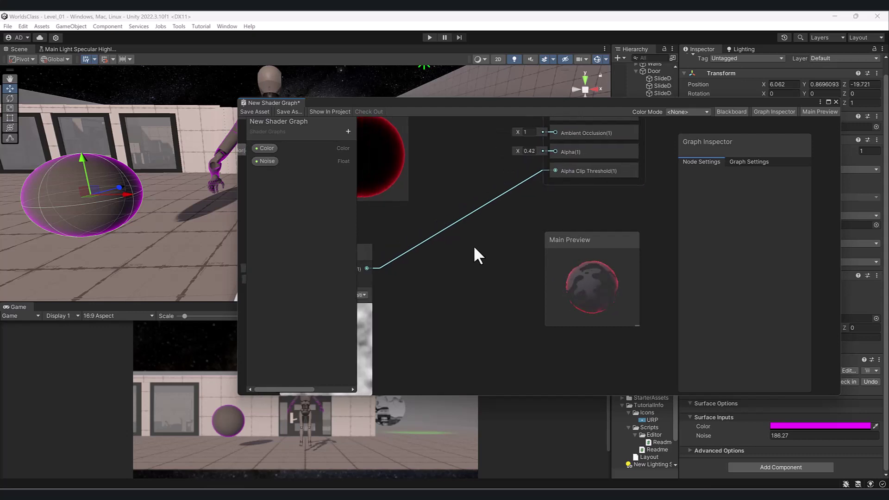
{"action": "key", "text": "ctrl+s"}
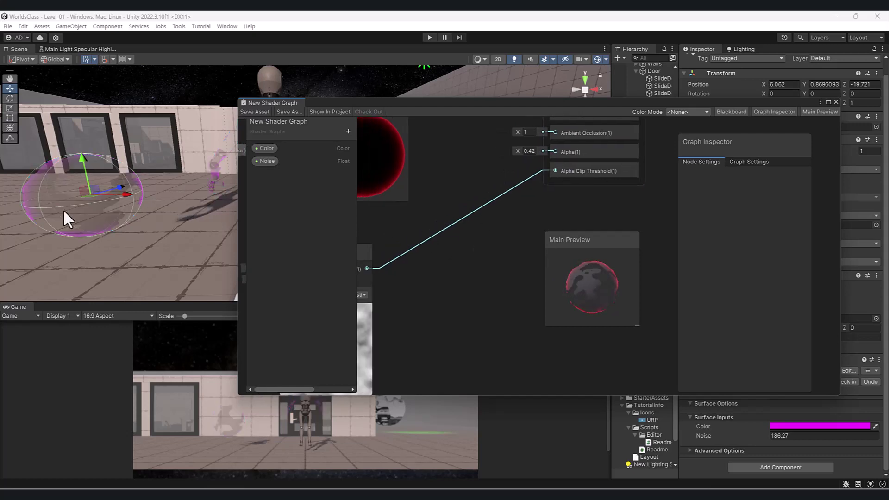
{"action": "middle_click_drag", "start_coordinate": [63, 209], "coordinate": [154, 205]}
{"action": "scroll", "coordinate": [154, 205], "scroll_direction": "up", "scroll_amount": 3}
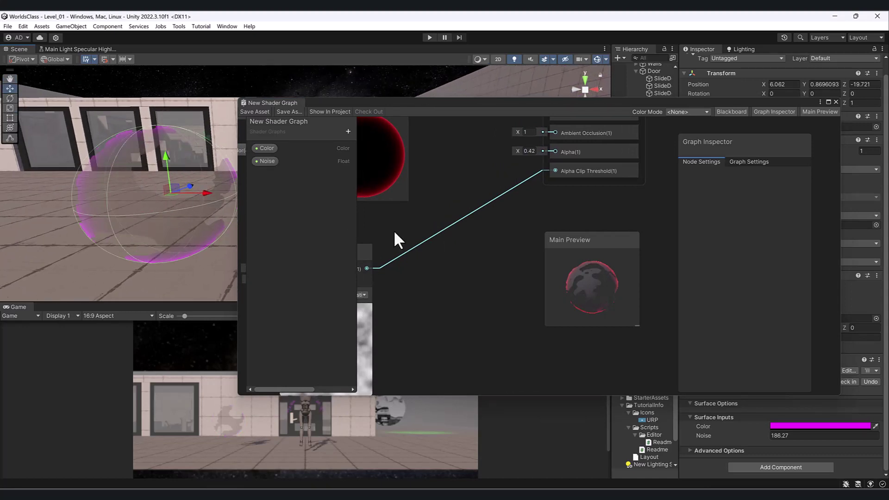
Add a Step node and wire it between the Simple Noise output and Alpha Clip Threshold, using its In port
{"action": "middle_click_drag", "start_coordinate": [449, 265], "coordinate": [467, 251]}
{"action": "scroll", "coordinate": [516, 261], "scroll_direction": "down", "scroll_amount": 2}
{"action": "key", "text": "space"}
{"action": "type", "text": "step"}
{"action": "key", "text": "Return"}
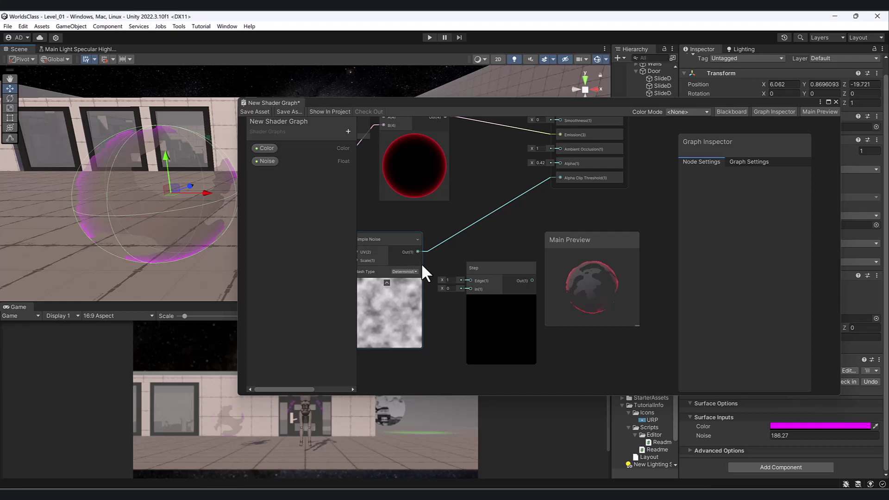
{"action": "left_click_drag", "start_coordinate": [418, 252], "coordinate": [472, 292]}
{"action": "left_click_drag", "start_coordinate": [418, 252], "coordinate": [565, 178]}
Set the Step node's Edge to 0.42 and compare its preview with the Simple Noise preview
{"action": "middle_click_drag", "start_coordinate": [499, 215], "coordinate": [481, 202]}
{"action": "middle_click_drag", "start_coordinate": [432, 323], "coordinate": [475, 310]}
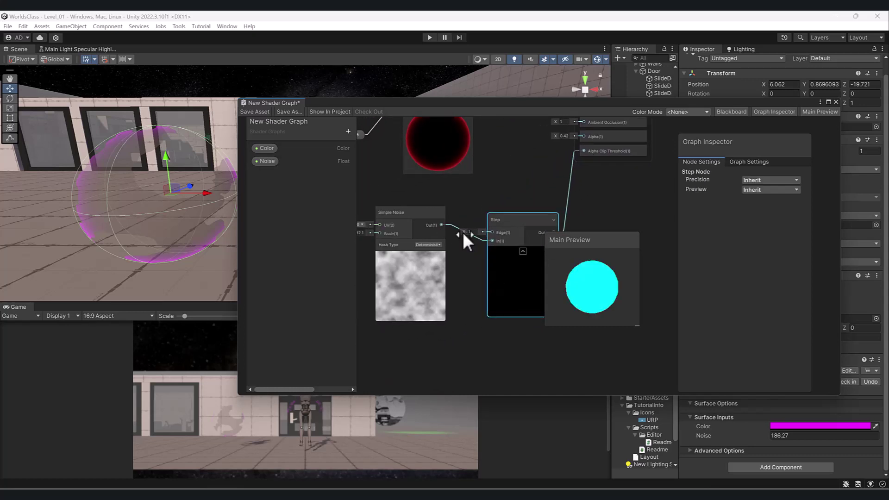
{"action": "mouse_move", "coordinate": [465, 232]}
{"action": "left_mouse_down"}
{"action": "mouse_move", "coordinate": [473, 233]}
{"action": "mouse_move", "coordinate": [456, 232]}
{"action": "left_mouse_up"}
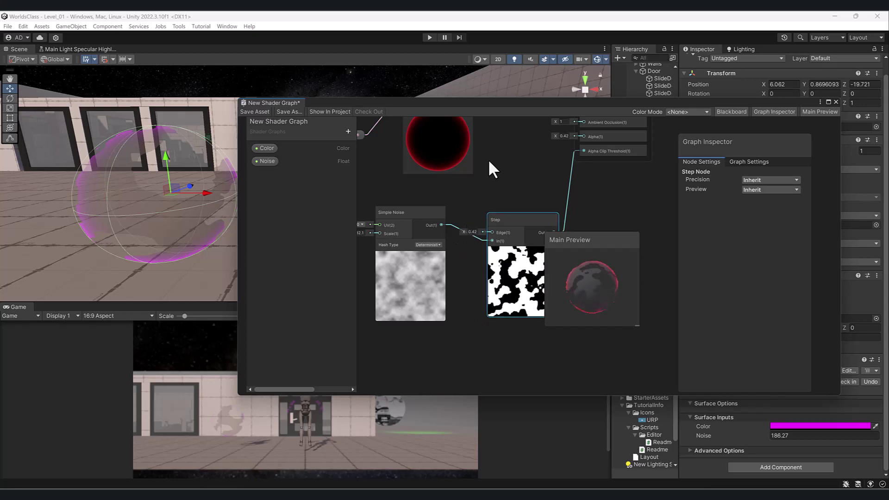
{"action": "middle_click_drag", "start_coordinate": [495, 167], "coordinate": [506, 171]}
{"action": "scroll", "coordinate": [444, 245], "scroll_direction": "up", "scroll_amount": 6}
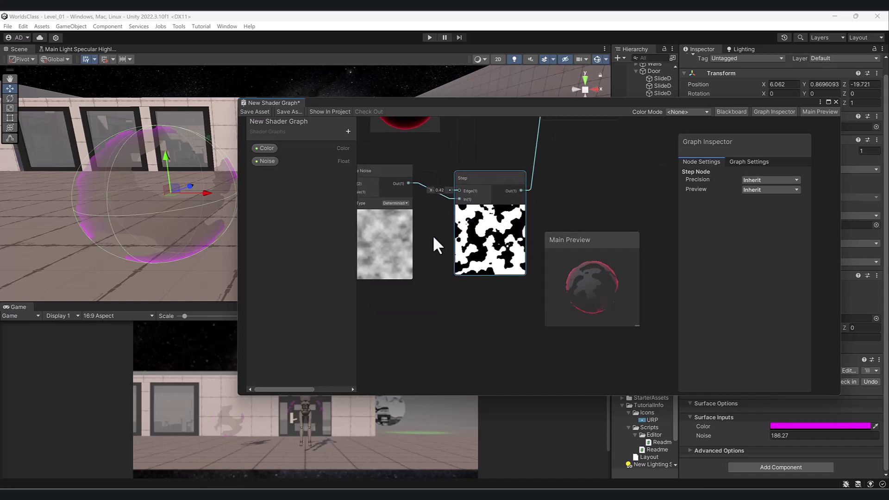
{"action": "middle_click_drag", "start_coordinate": [493, 250], "coordinate": [500, 249]}
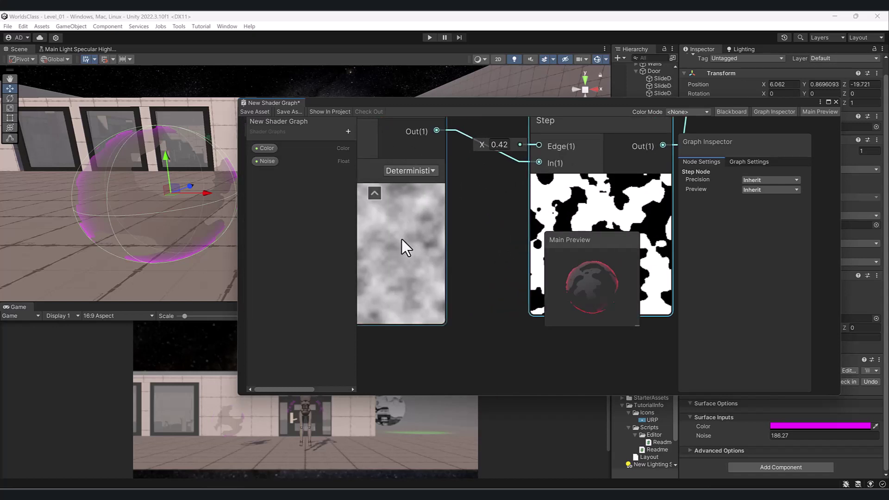
{"action": "scroll", "coordinate": [473, 207], "scroll_direction": "down", "scroll_amount": 2}
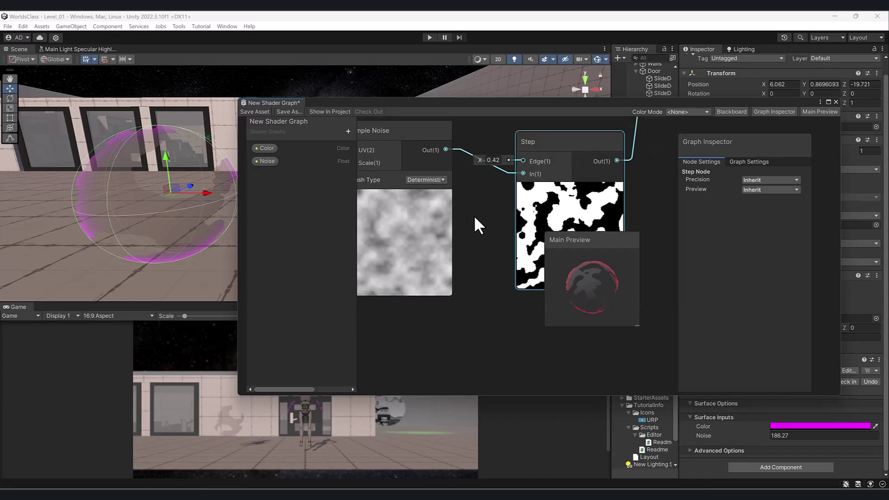
Save the shader graph with the Step node and inspect the sphere from another angle in the Scene view
{"action": "key", "text": "ctrl+s"}
{"action": "left_click_drag", "start_coordinate": [107, 209], "coordinate": [190, 210], "text": "alt"}
{"action": "right_click_drag", "start_coordinate": [190, 210], "coordinate": [149, 204]}
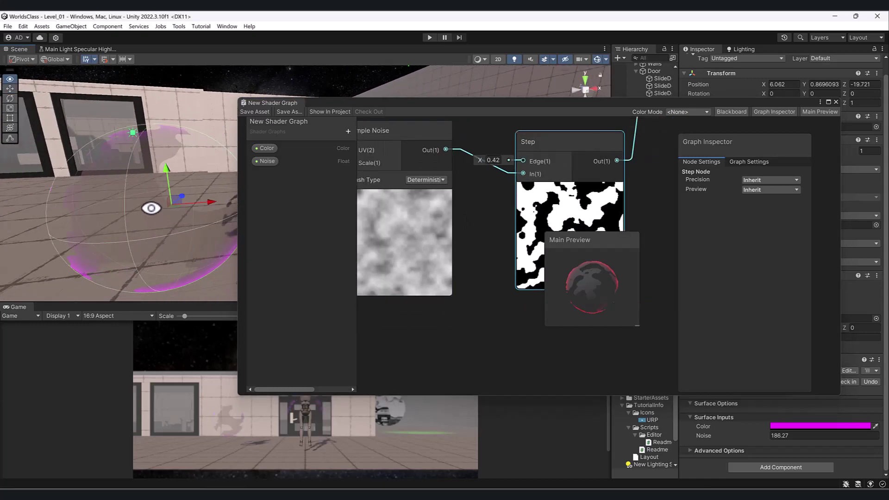
{"action": "scroll", "coordinate": [406, 311], "scroll_direction": "down", "scroll_amount": 2}
Open the Step node's documentation and read how the In and Edge values determine its output
{"action": "middle_click_drag", "start_coordinate": [462, 246], "coordinate": [441, 249]}
{"action": "right_click", "coordinate": [502, 188]}
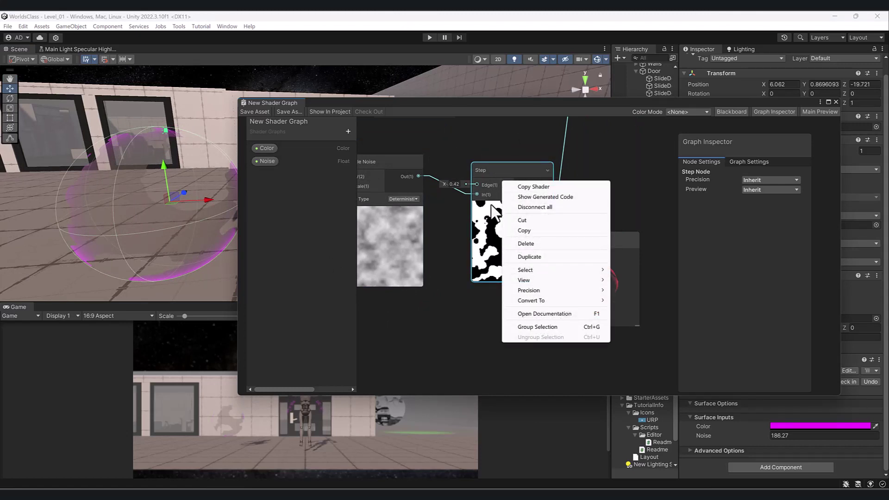
{"action": "left_click", "coordinate": [489, 168]}
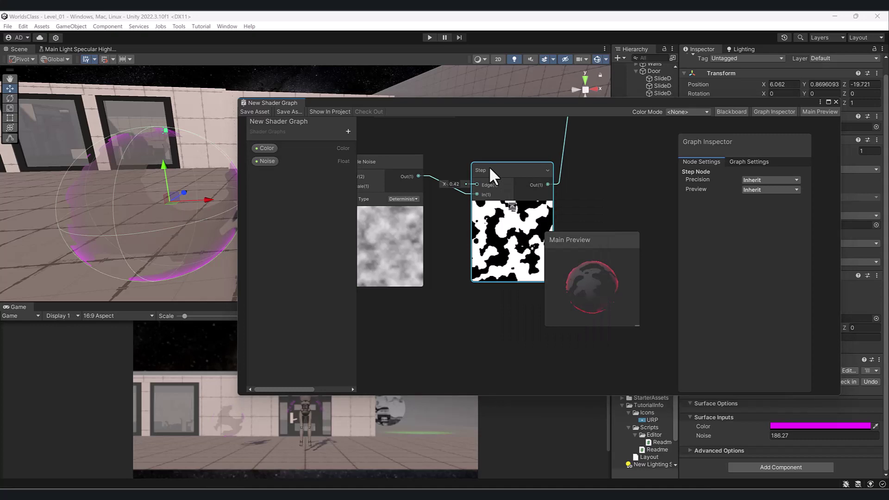
{"action": "left_click_drag", "start_coordinate": [888, 139], "coordinate": [521, 70]}
{"action": "double_click", "coordinate": [521, 70]}
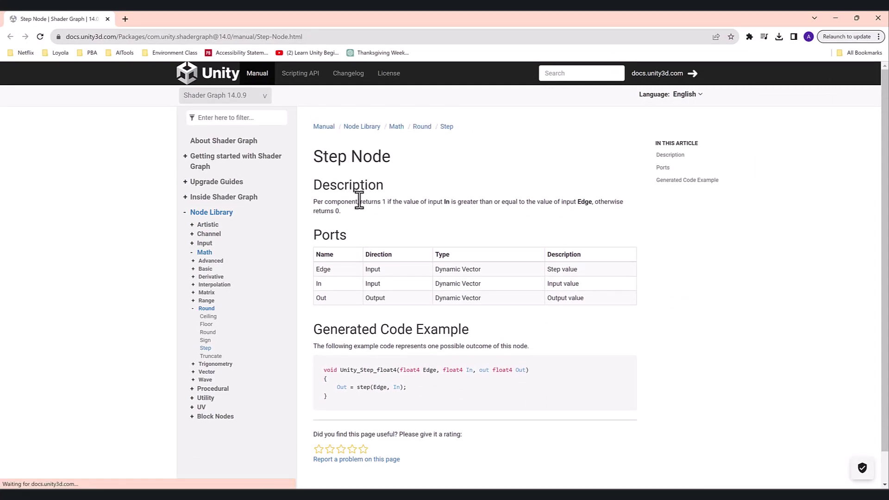
{"action": "left_click_drag", "start_coordinate": [365, 203], "coordinate": [601, 215]}
{"action": "left_click", "coordinate": [572, 198]}
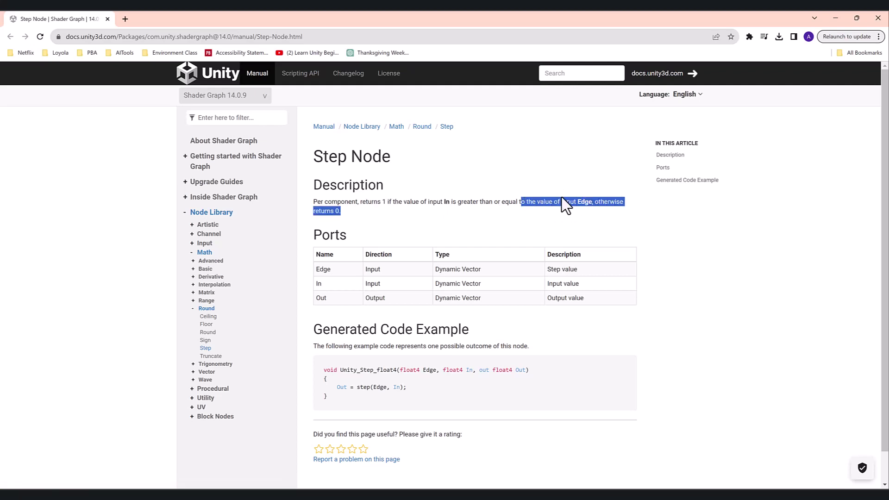
{"action": "left_click", "coordinate": [520, 187]}
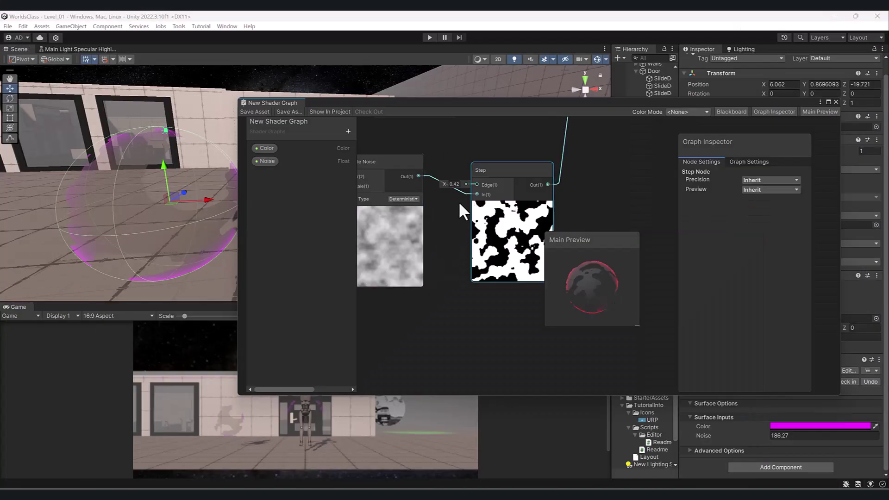
{"action": "middle_click_drag", "start_coordinate": [458, 201], "coordinate": [492, 241]}
{"action": "scroll", "coordinate": [493, 242], "scroll_direction": "up", "scroll_amount": 2}
{"action": "left_click", "coordinate": [529, 210]}
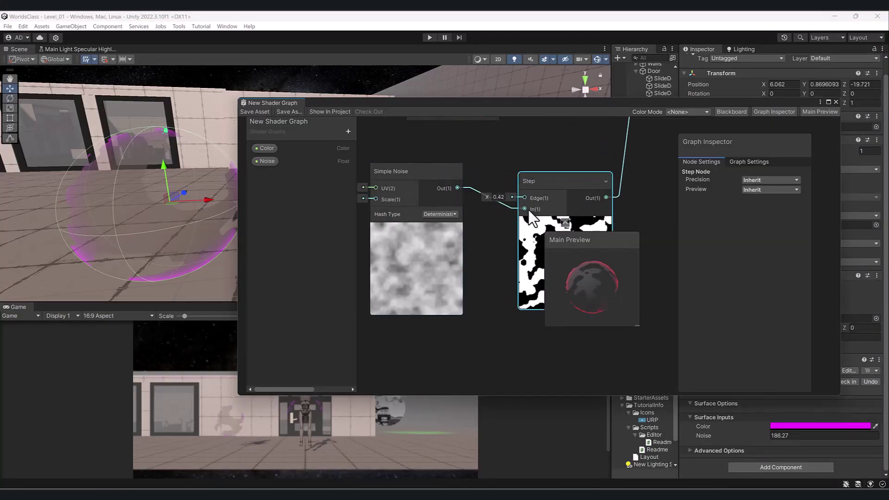
{"action": "scroll", "coordinate": [501, 238], "scroll_direction": "down", "scroll_amount": 4}
{"action": "left_click", "coordinate": [463, 292]}
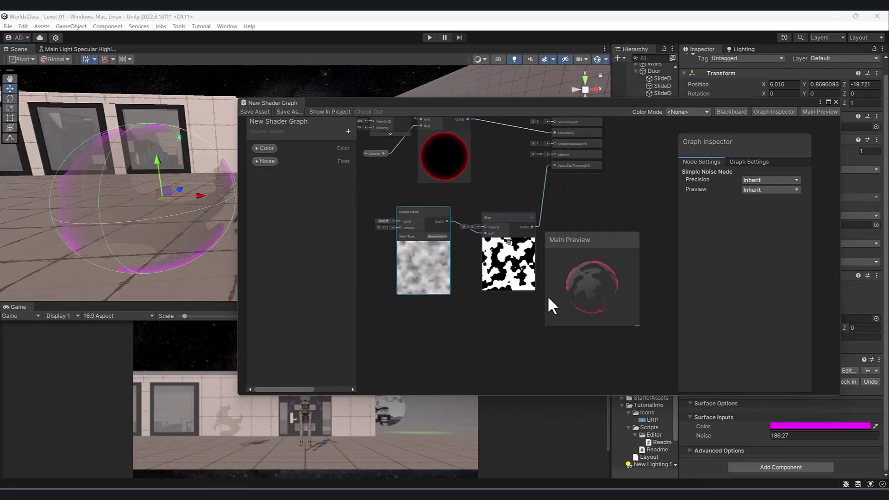
Examine the Simple Noise node's UV channel options, keeping UV0, and compare its preview with the Step node
{"action": "scroll", "coordinate": [385, 282], "scroll_direction": "up", "scroll_amount": 3}
{"action": "scroll", "coordinate": [470, 292], "scroll_direction": "up", "scroll_amount": 3}
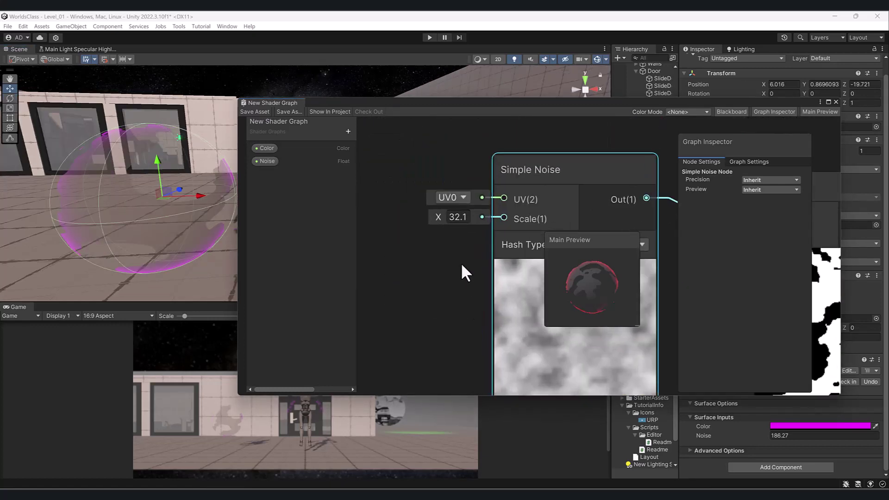
{"action": "left_click", "coordinate": [462, 197]}
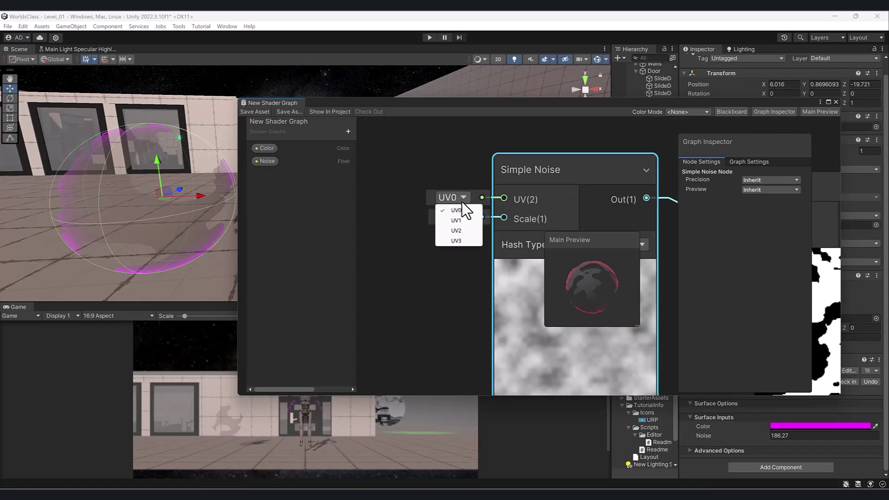
{"action": "left_click", "coordinate": [451, 178]}
{"action": "scroll", "coordinate": [466, 194], "scroll_direction": "down", "scroll_amount": 6}
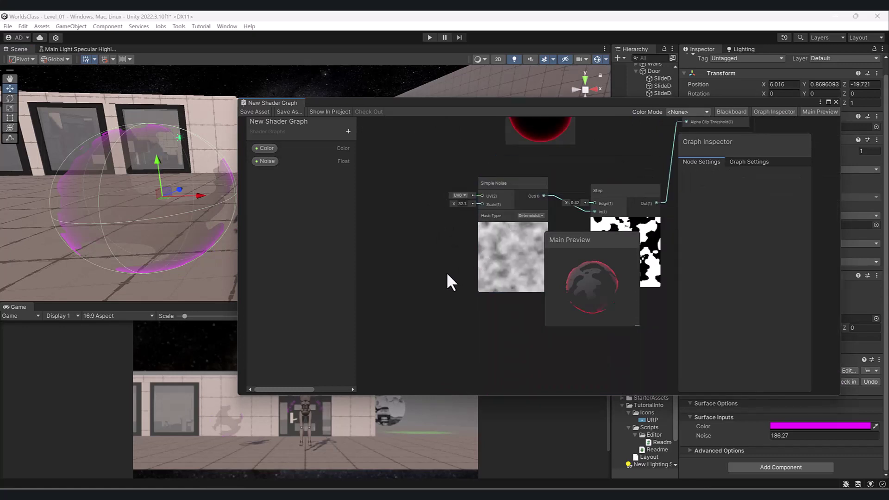
{"action": "scroll", "coordinate": [423, 264], "scroll_direction": "up", "scroll_amount": 3}
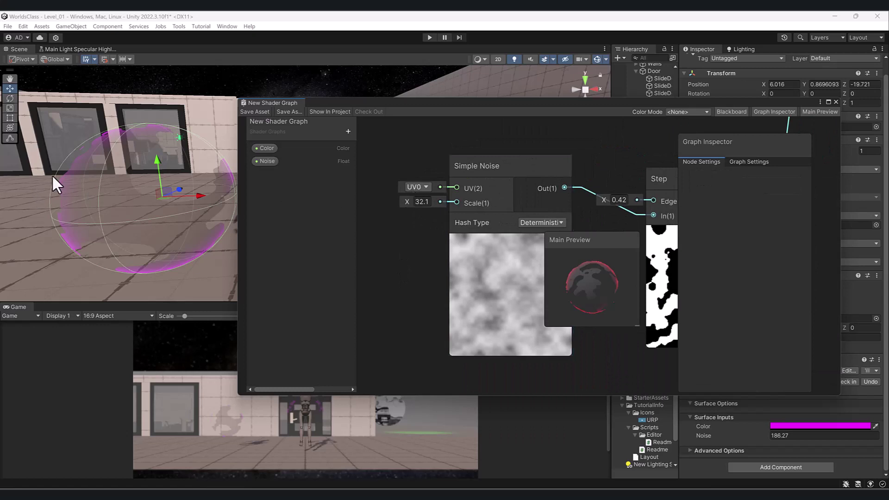
{"action": "scroll", "coordinate": [493, 230], "scroll_direction": "down", "scroll_amount": 3}
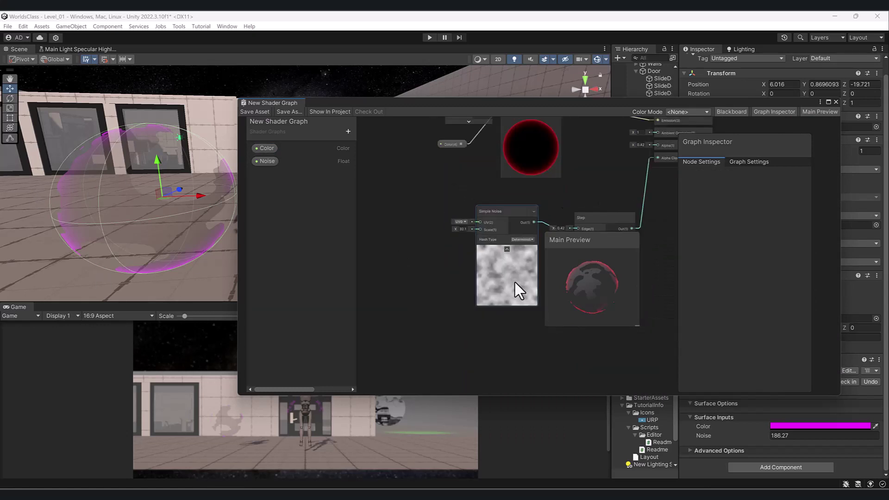
Uncover more of the Scene view around the sphere and examine the Simple Noise node's UV and Scale inputs
{"action": "left_click", "coordinate": [485, 279]}
{"action": "left_click_drag", "start_coordinate": [412, 104], "coordinate": [506, 105]}
{"action": "left_click_drag", "start_coordinate": [204, 197], "coordinate": [186, 222]}
{"action": "scroll", "coordinate": [181, 200], "scroll_direction": "down", "scroll_amount": 3}
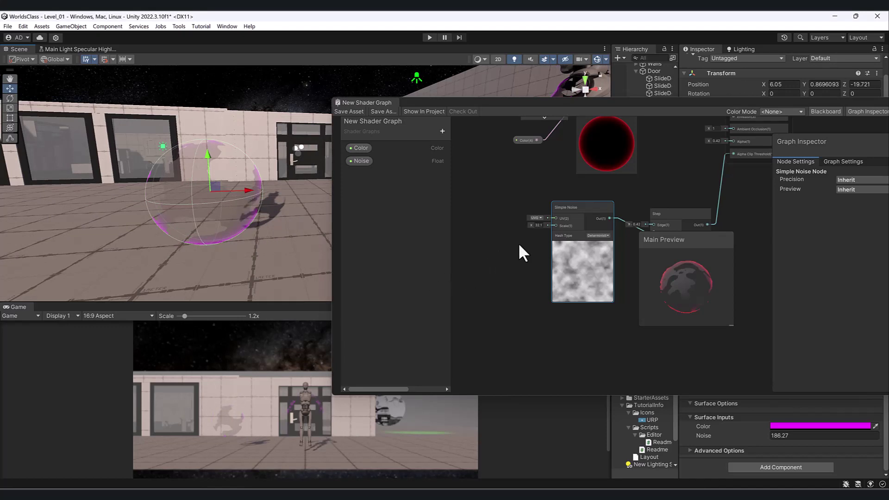
{"action": "scroll", "coordinate": [534, 242], "scroll_direction": "up", "scroll_amount": 3}
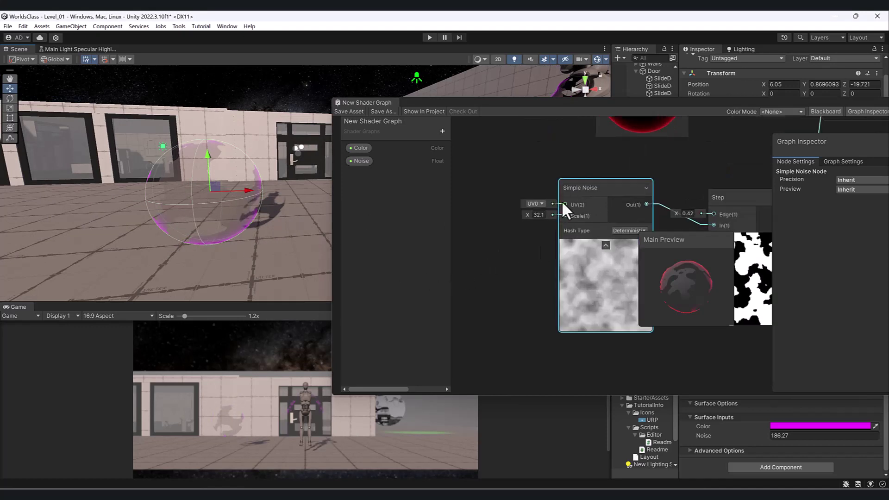
{"action": "middle_click_drag", "start_coordinate": [548, 250], "coordinate": [576, 259]}
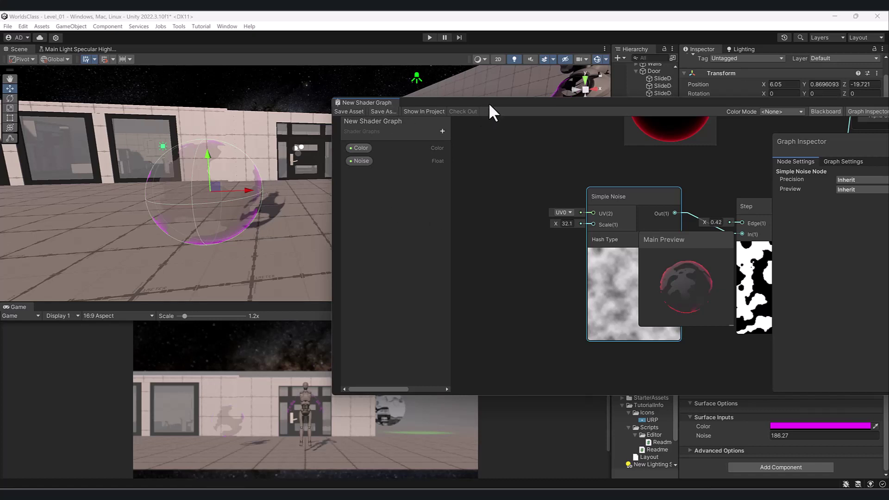
Make room in the Scene view around the sphere and open the ProBuilder window
{"action": "left_click_drag", "start_coordinate": [489, 105], "coordinate": [533, 234]}
{"action": "scroll", "coordinate": [297, 189], "scroll_direction": "down", "scroll_amount": 3}
{"action": "left_click_drag", "start_coordinate": [298, 189], "coordinate": [227, 180], "text": "alt"}
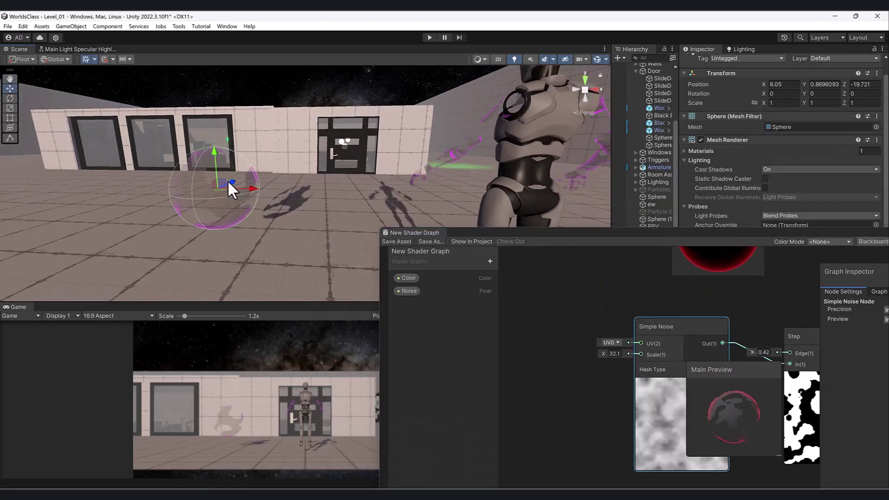
{"action": "left_click_drag", "start_coordinate": [561, 233], "coordinate": [421, 282]}
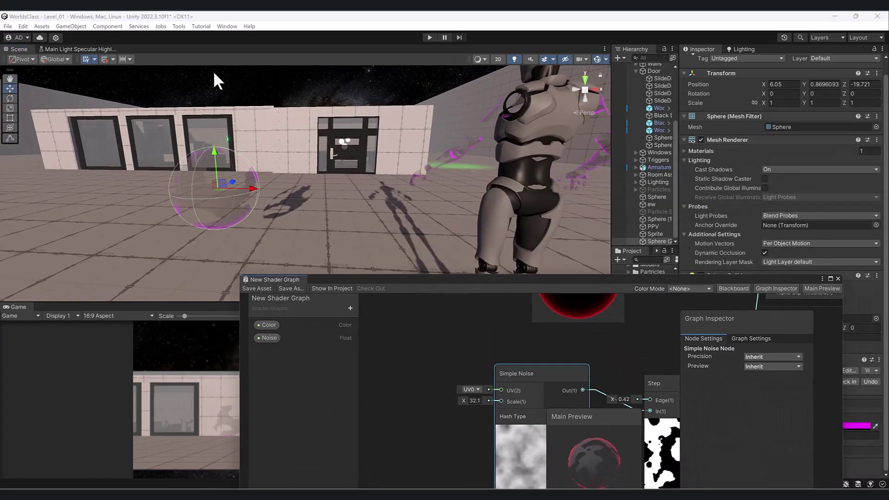
{"action": "left_click", "coordinate": [178, 26]}
{"action": "mouse_move", "coordinate": [198, 36]}
{"action": "left_click", "coordinate": [270, 35]}
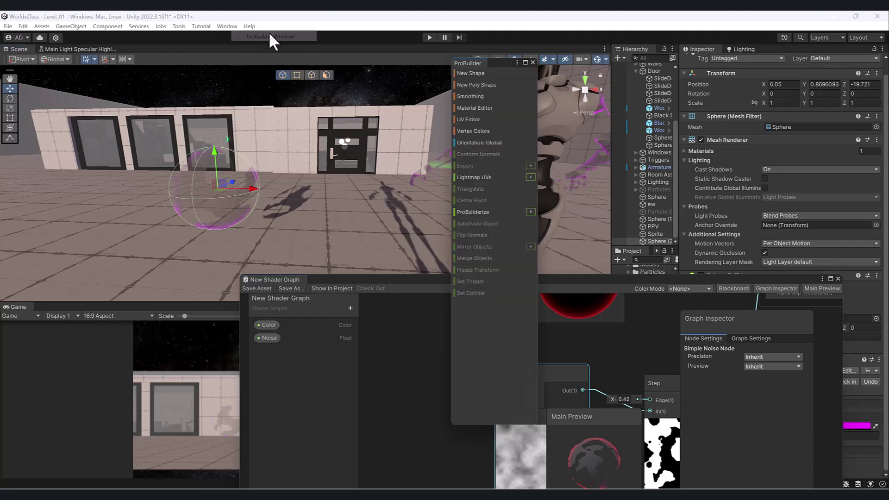
Create a ProBuilder sphere shape about 1.68 × 1.15 × 1.15 on the floor beside the existing shader sphere
{"action": "left_click", "coordinate": [488, 71]}
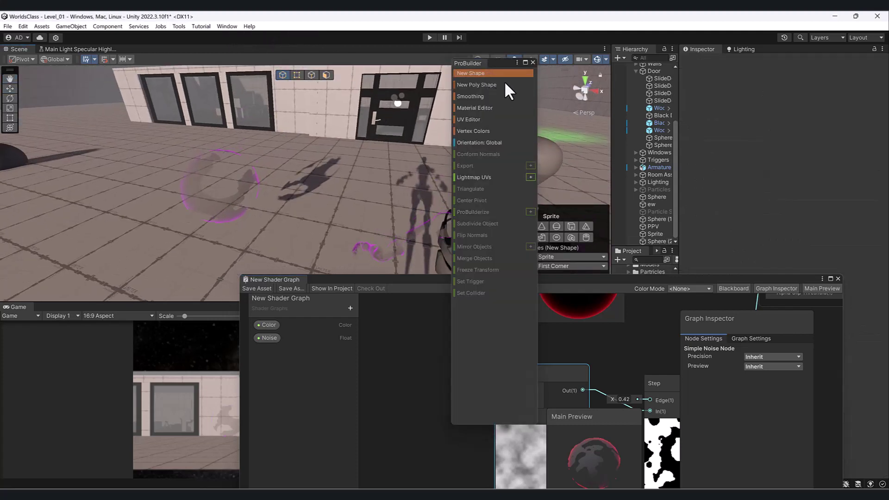
{"action": "left_click_drag", "start_coordinate": [569, 139], "coordinate": [647, 194]}
{"action": "left_click", "coordinate": [558, 226]}
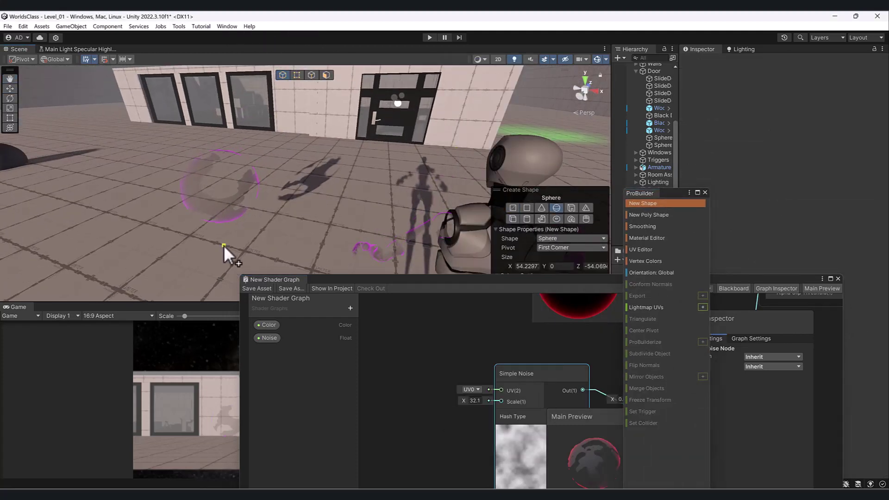
{"action": "mouse_move", "coordinate": [141, 231]}
{"action": "left_mouse_down"}
{"action": "mouse_move", "coordinate": [118, 293]}
{"action": "mouse_move", "coordinate": [129, 297]}
{"action": "left_mouse_up"}
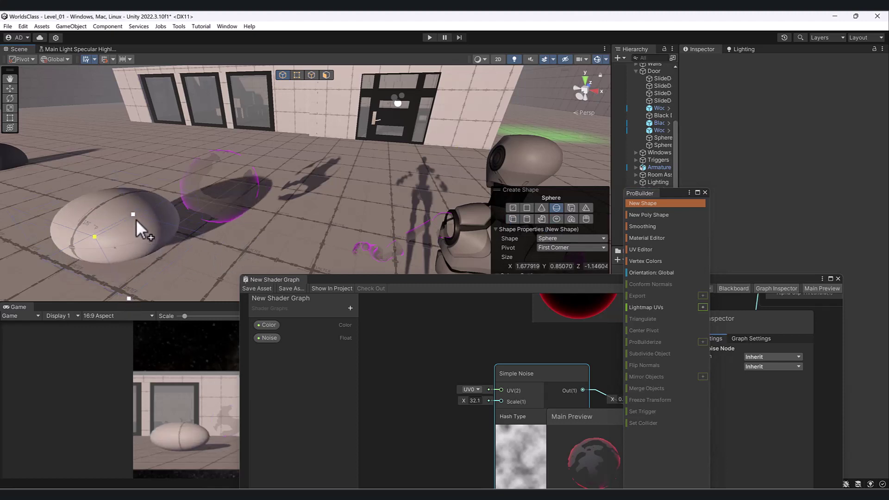
{"action": "left_click", "coordinate": [134, 194]}
Close ProBuilder, make the Project assets readable, and apply the Shader Graphs_New Shader Graph material to the new sphere
{"action": "left_click_drag", "start_coordinate": [731, 277], "coordinate": [502, 155]}
{"action": "scroll", "coordinate": [423, 305], "scroll_direction": "down", "scroll_amount": 3}
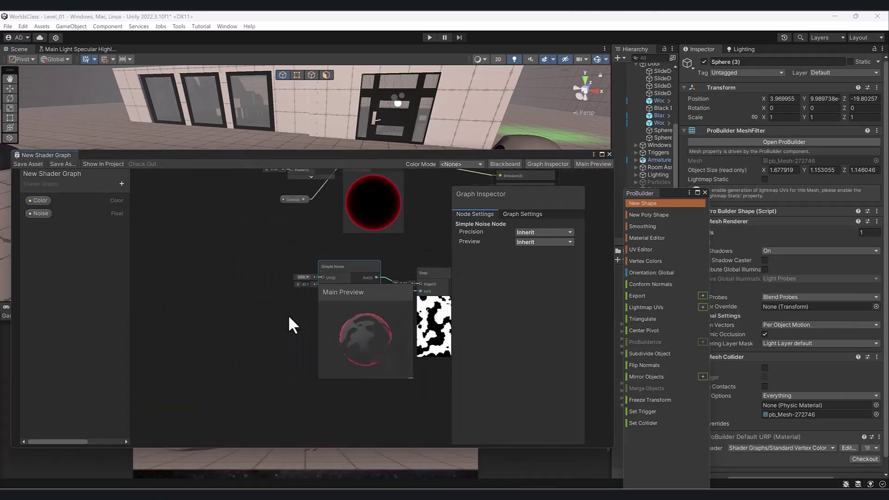
{"action": "left_click", "coordinate": [704, 192]}
{"action": "left_click_drag", "start_coordinate": [502, 160], "coordinate": [499, 301]}
{"action": "scroll", "coordinate": [785, 344], "scroll_direction": "down", "scroll_amount": 1}
{"action": "left_click_drag", "start_coordinate": [679, 313], "coordinate": [765, 305]}
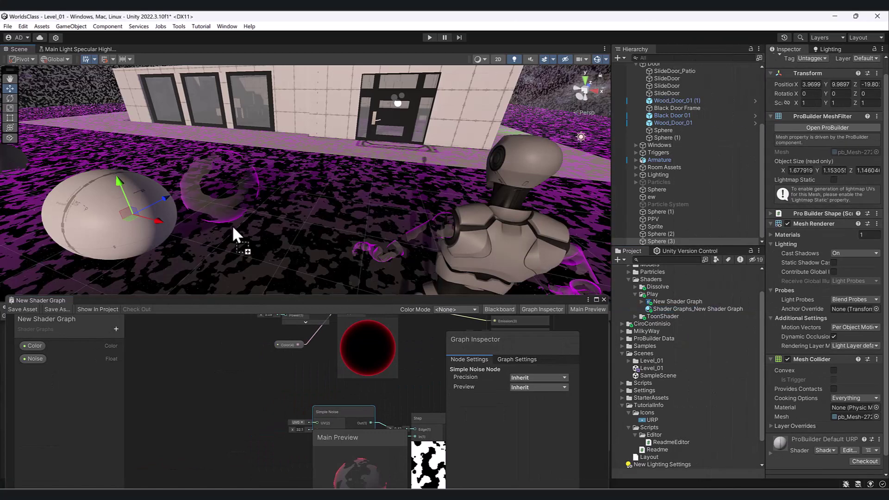
{"action": "left_click_drag", "start_coordinate": [221, 226], "coordinate": [137, 183]}
Move the ProBuilder sphere along the X axis to about 3.74
{"action": "middle_click_drag", "start_coordinate": [137, 182], "coordinate": [275, 187]}
{"action": "left_click_drag", "start_coordinate": [275, 186], "coordinate": [267, 196], "text": "alt"}
{"action": "left_click_drag", "start_coordinate": [237, 229], "coordinate": [214, 232]}
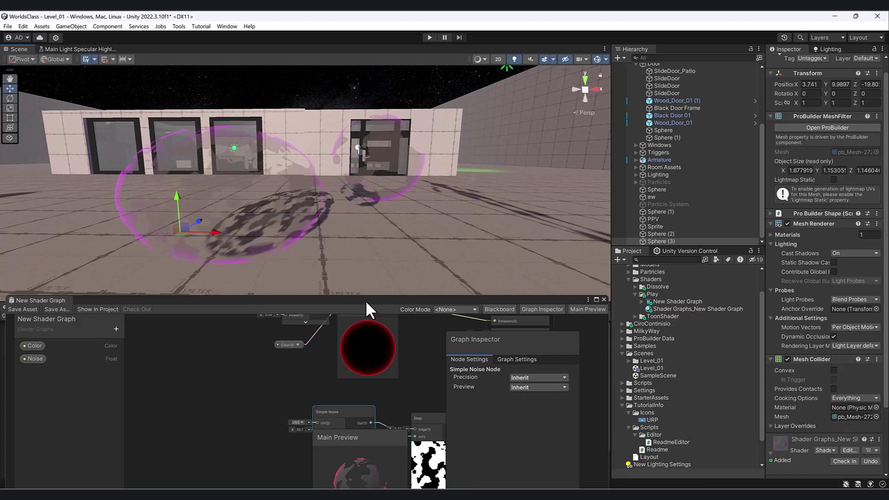
Open the ProBuilder UV Editor for the new sphere and examine its whole UV layout
{"action": "left_click_drag", "start_coordinate": [366, 302], "coordinate": [315, 316]}
{"action": "left_click", "coordinate": [173, 26]}
{"action": "mouse_move", "coordinate": [204, 37]}
{"action": "left_click", "coordinate": [273, 37]}
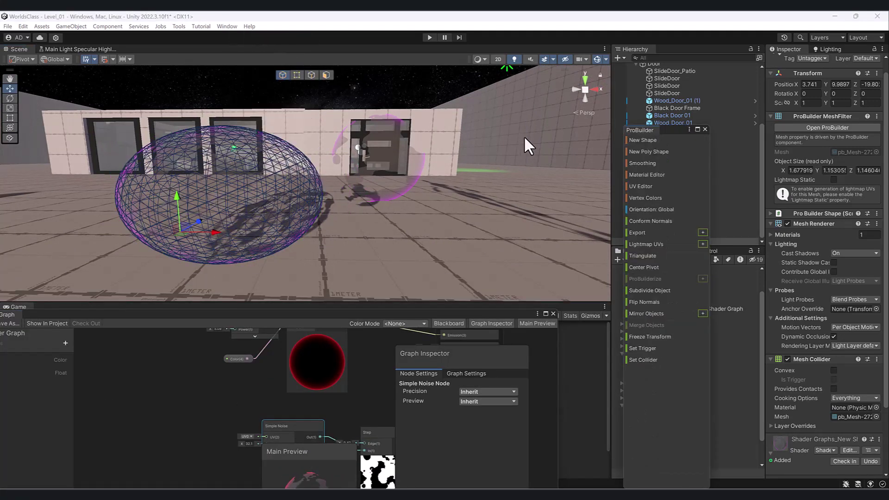
{"action": "left_click", "coordinate": [643, 187]}
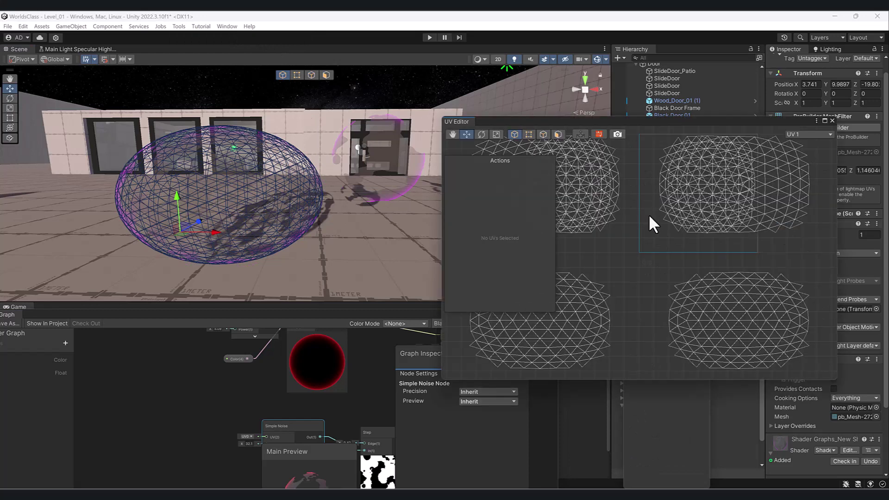
{"action": "left_click_drag", "start_coordinate": [562, 186], "coordinate": [777, 376]}
{"action": "left_click_drag", "start_coordinate": [277, 215], "coordinate": [250, 208], "text": "alt"}
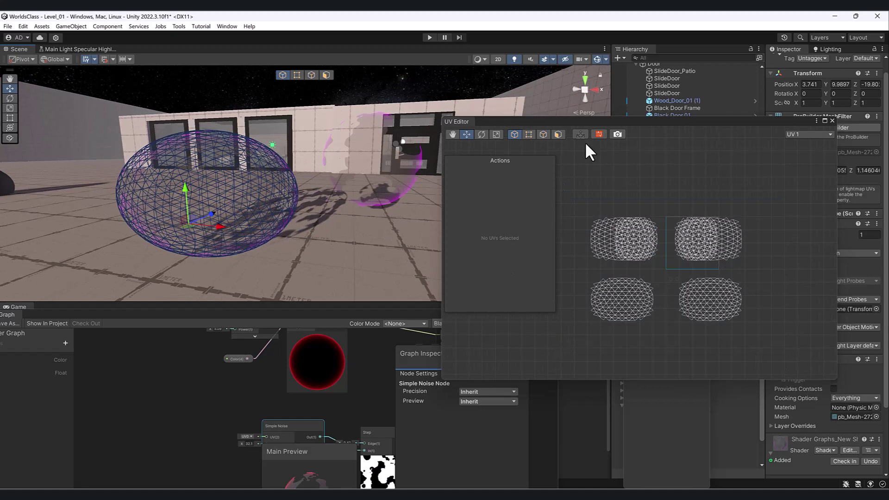
Try to scale all of the sphere's UVs in vertex selection mode, undo it, and return to object selection
{"action": "left_click", "coordinate": [527, 134]}
{"action": "left_click_drag", "start_coordinate": [573, 175], "coordinate": [809, 364]}
{"action": "key", "text": "r"}
{"action": "left_click_drag", "start_coordinate": [664, 269], "coordinate": [608, 313]}
{"action": "key", "text": "ctrl+z"}
{"action": "middle_click_drag", "start_coordinate": [277, 194], "coordinate": [280, 177]}
{"action": "left_click", "coordinate": [284, 73]}
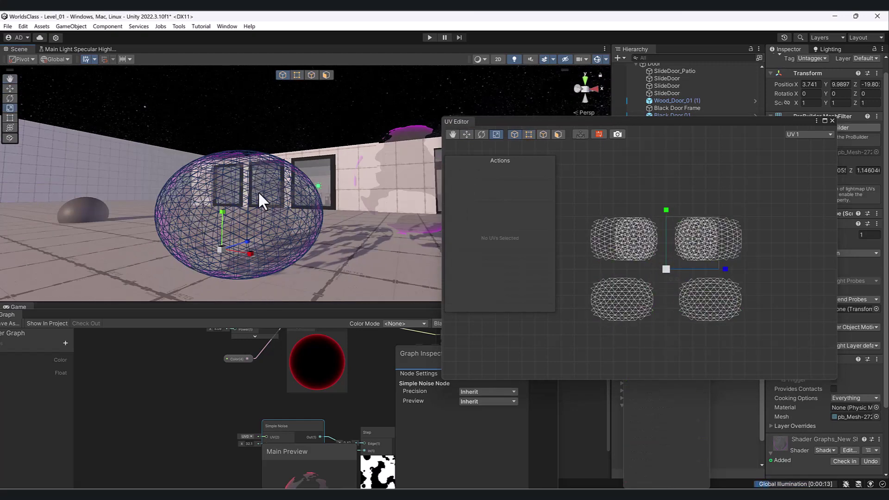
Inspect one sphere face's location in the UV layout, then examine all UV vertices against the mesh
{"action": "left_click", "coordinate": [326, 74]}
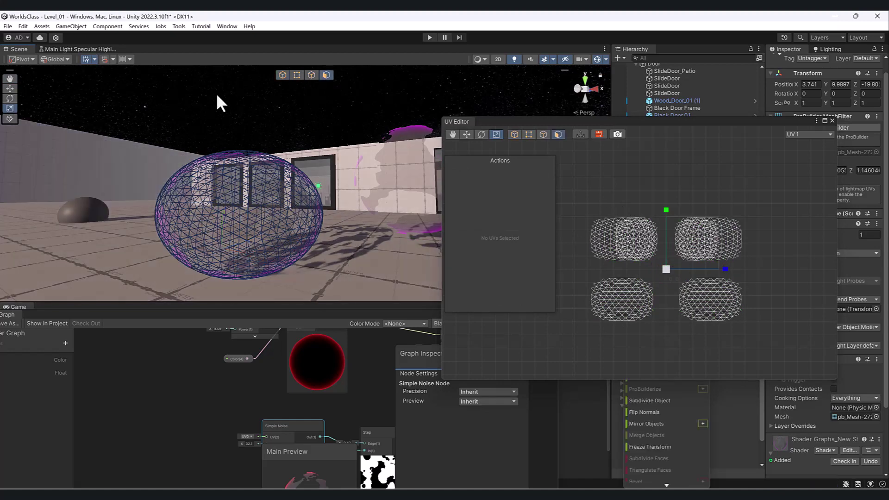
{"action": "left_click", "coordinate": [233, 142]}
{"action": "left_click", "coordinate": [258, 205]}
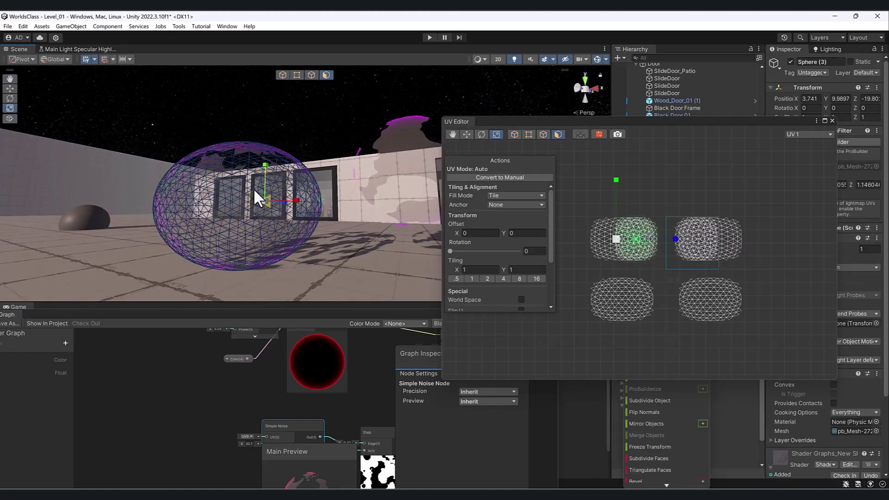
{"action": "left_click", "coordinate": [295, 76]}
{"action": "left_click_drag", "start_coordinate": [602, 190], "coordinate": [835, 370]}
{"action": "left_click_drag", "start_coordinate": [758, 345], "coordinate": [554, 178]}
{"action": "key", "text": "w"}
{"action": "key", "text": "f"}
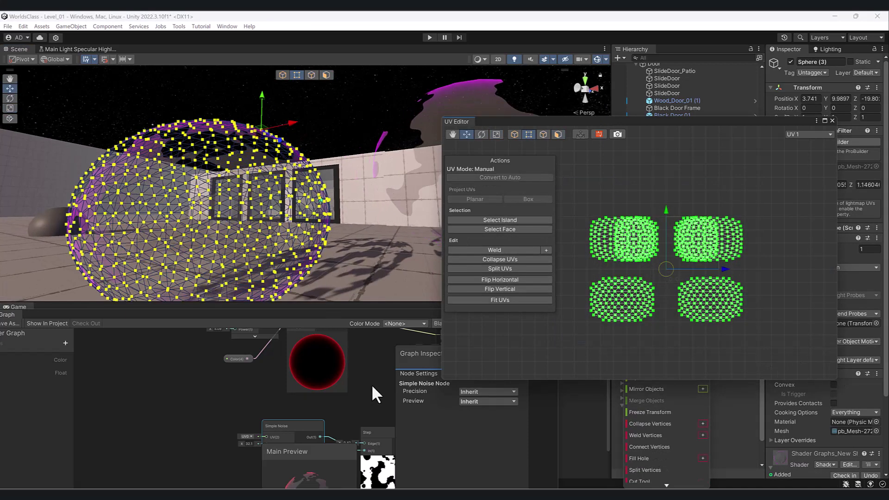
Set the shader graph's Color Mode to Precision
{"action": "left_click", "coordinate": [189, 348]}
{"action": "middle_click_drag", "start_coordinate": [448, 410], "coordinate": [361, 376]}
{"action": "scroll", "coordinate": [291, 417], "scroll_direction": "up", "scroll_amount": 2}
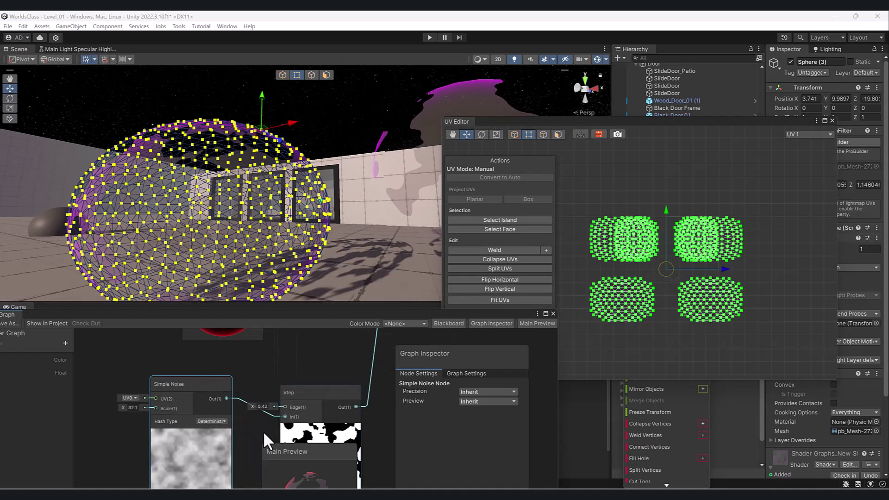
{"action": "middle_click_drag", "start_coordinate": [261, 429], "coordinate": [187, 456]}
{"action": "left_click", "coordinate": [405, 323]}
{"action": "left_click", "coordinate": [392, 353]}
Set the Step node's Edge to 0.44, move the Main Preview clear of the nodes, and save the graph
{"action": "mouse_move", "coordinate": [304, 387]}
{"action": "middle_mouse_down"}
{"action": "mouse_move", "coordinate": [317, 407]}
{"action": "mouse_move", "coordinate": [305, 368]}
{"action": "mouse_move", "coordinate": [304, 388]}
{"action": "middle_mouse_up"}
{"action": "left_click", "coordinate": [315, 404]}
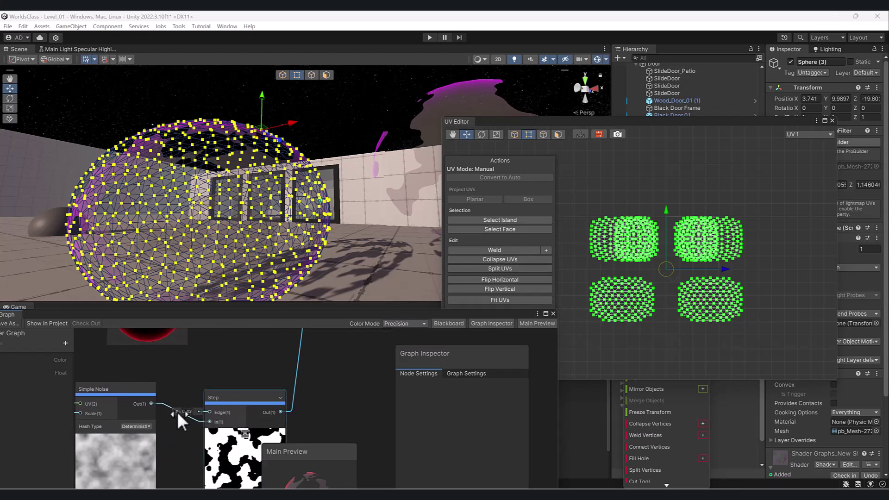
{"action": "left_click_drag", "start_coordinate": [177, 412], "coordinate": [177, 412]}
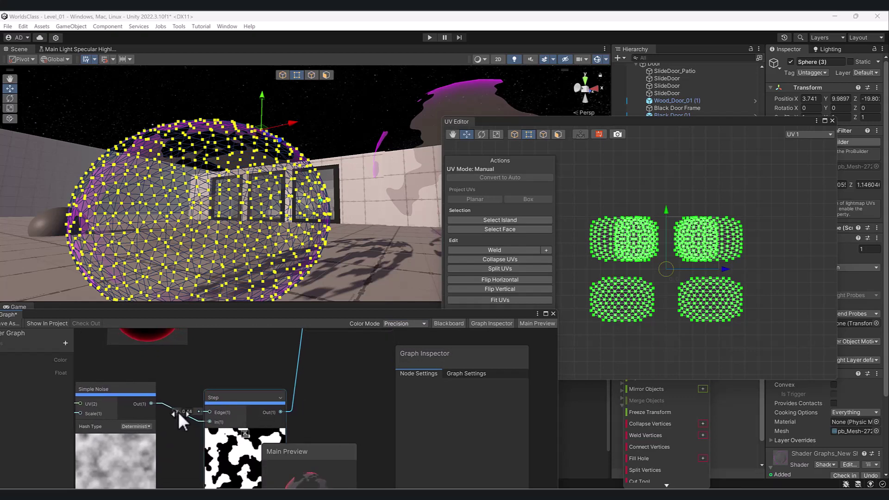
{"action": "scroll", "coordinate": [239, 387], "scroll_direction": "down", "scroll_amount": 3}
{"action": "left_click_drag", "start_coordinate": [307, 453], "coordinate": [343, 388]}
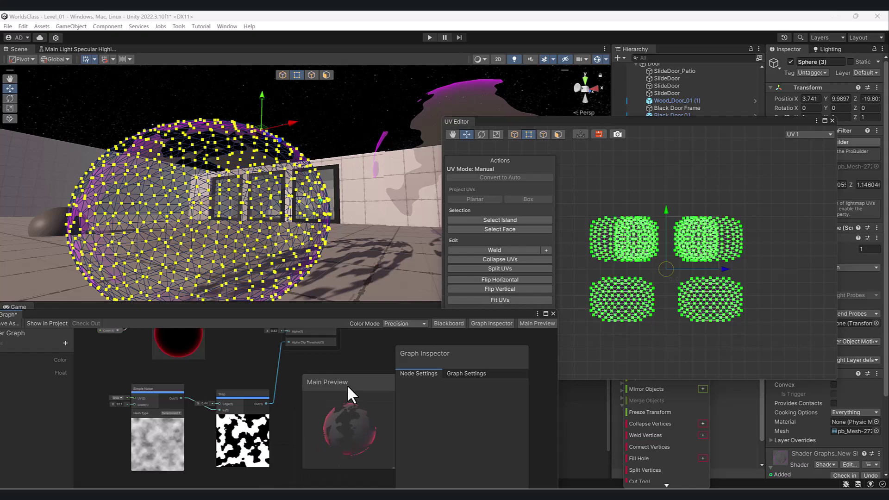
{"action": "key", "text": "ctrl+s"}
Select all of the sphere's UV faces in face mode and convert them to manual UV mode
{"action": "left_click_drag", "start_coordinate": [250, 228], "coordinate": [272, 228], "text": "alt"}
{"action": "left_click", "coordinate": [682, 246]}
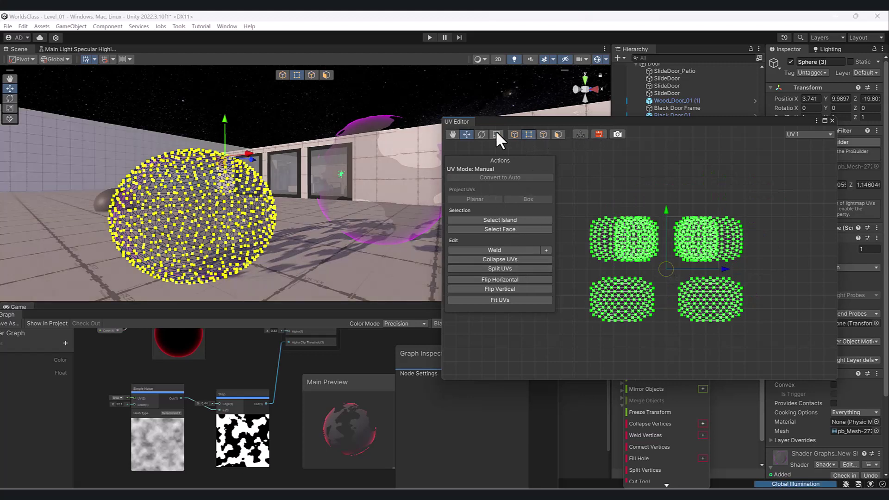
{"action": "left_click", "coordinate": [596, 187]}
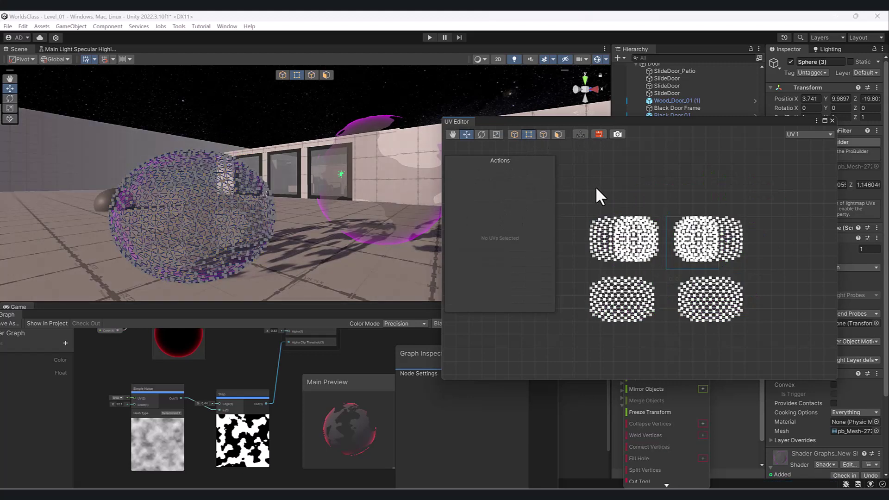
{"action": "left_click", "coordinate": [514, 134]}
{"action": "left_click_drag", "start_coordinate": [564, 171], "coordinate": [581, 148]}
{"action": "left_click", "coordinate": [558, 134]}
{"action": "left_click_drag", "start_coordinate": [579, 201], "coordinate": [798, 368]}
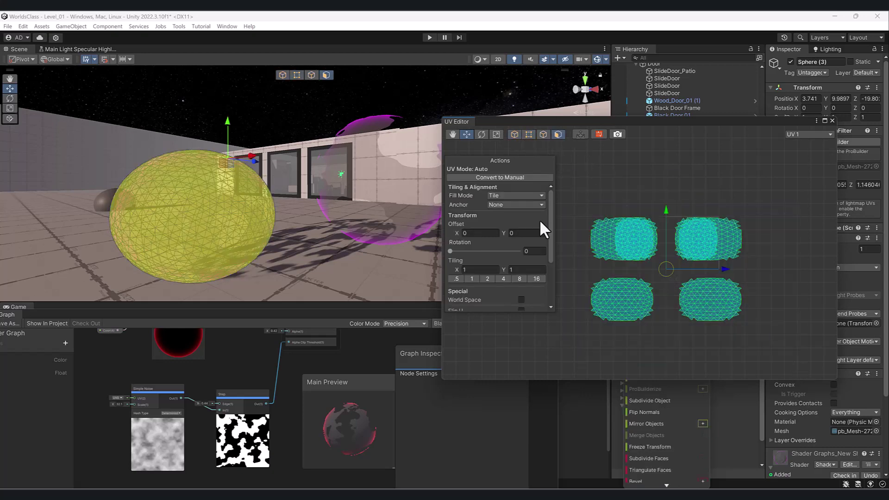
{"action": "left_click", "coordinate": [501, 178]}
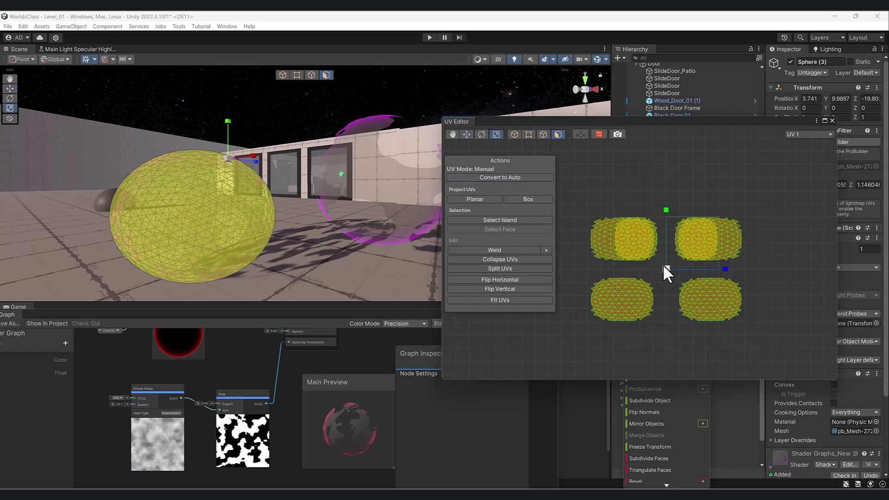
Scale all the sphere's UVs down to a tiny cluster and move it inside the UV tile near its origin
{"action": "key", "text": "r"}
{"action": "left_click_drag", "start_coordinate": [665, 268], "coordinate": [601, 330]}
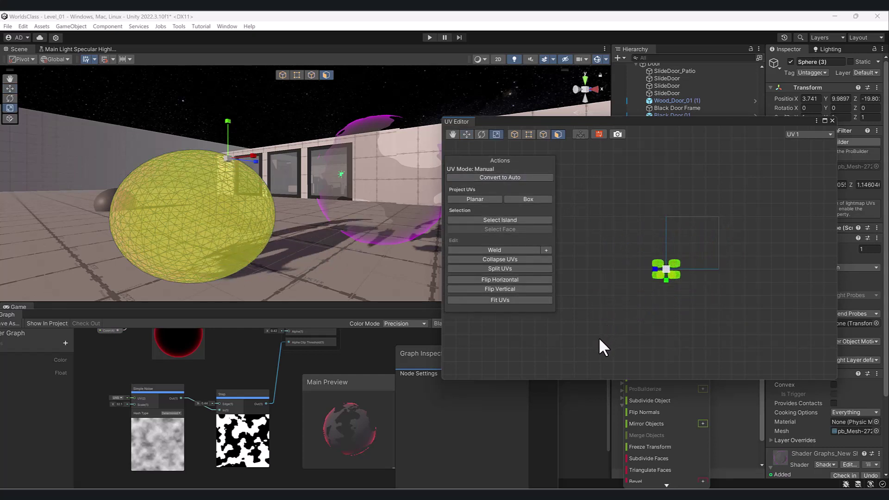
{"action": "key", "text": "w"}
{"action": "left_click_drag", "start_coordinate": [665, 265], "coordinate": [674, 251]}
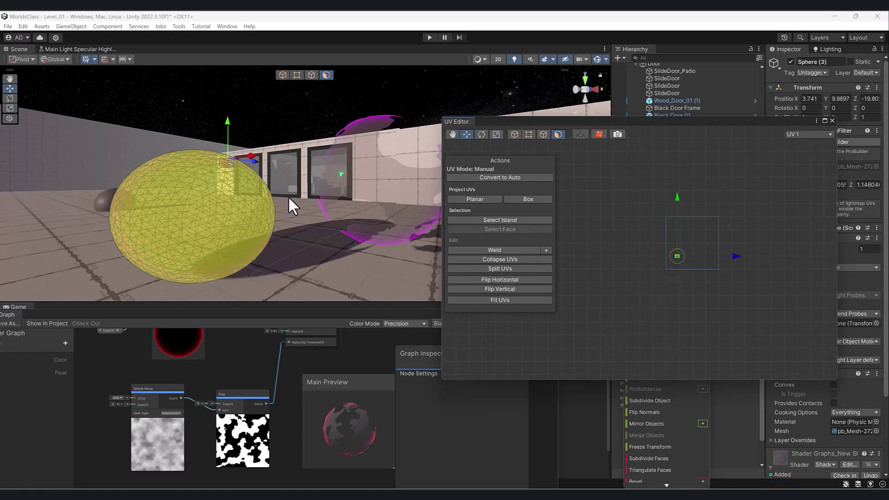
Inspect the sphere with its scaled UVs, then examine the Simple Noise node's UV input beside it
{"action": "left_click", "coordinate": [260, 133]}
{"action": "left_click_drag", "start_coordinate": [243, 195], "coordinate": [218, 233], "text": "alt"}
{"action": "left_click", "coordinate": [218, 233]}
{"action": "left_click_drag", "start_coordinate": [282, 315], "coordinate": [530, 181]}
{"action": "scroll", "coordinate": [407, 300], "scroll_direction": "up", "scroll_amount": 8}
{"action": "middle_click_drag", "start_coordinate": [431, 319], "coordinate": [481, 288]}
{"action": "left_click_drag", "start_coordinate": [336, 183], "coordinate": [397, 119]}
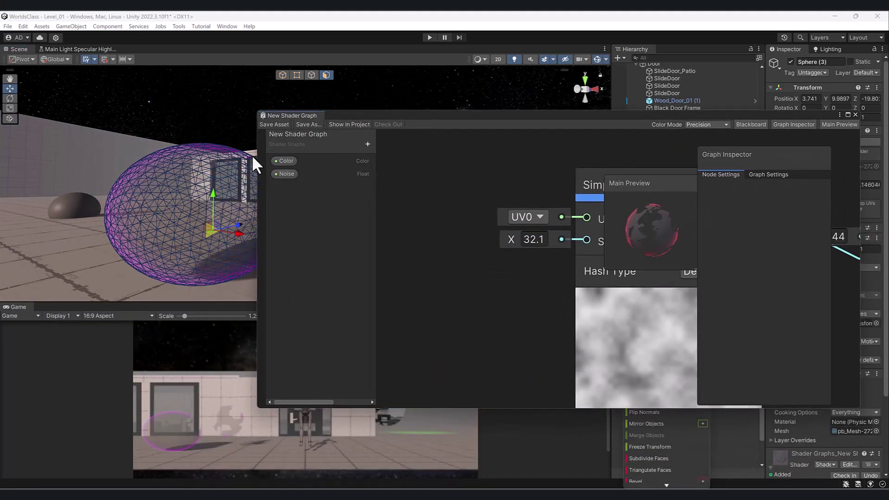
Add a Position node beside Simple Noise and connect its output to the Simple Noise UV input
{"action": "middle_click_drag", "start_coordinate": [391, 259], "coordinate": [393, 282]}
{"action": "key", "text": "space"}
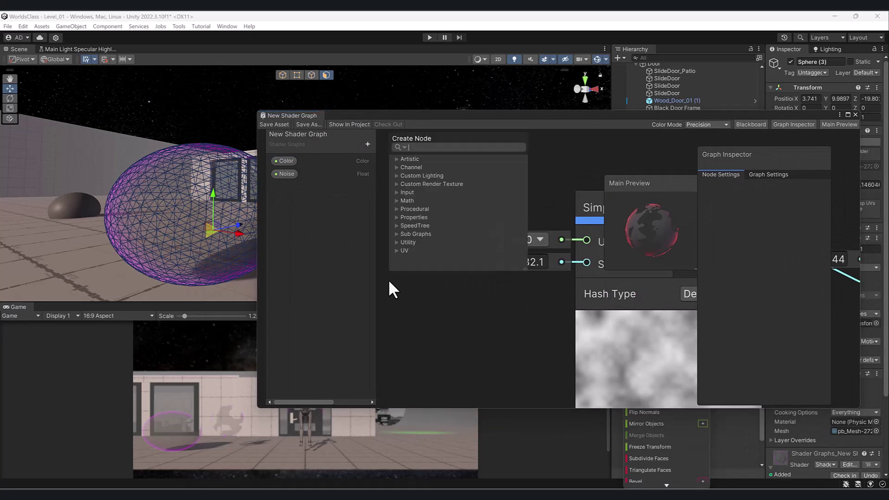
{"action": "type", "text": "pos"}
{"action": "key", "text": "Return"}
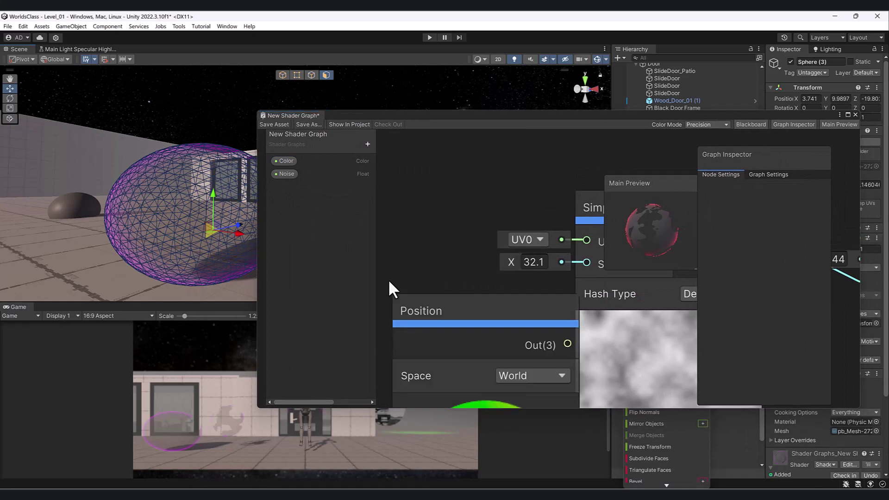
{"action": "scroll", "coordinate": [442, 254], "scroll_direction": "down", "scroll_amount": 4}
{"action": "middle_click_drag", "start_coordinate": [445, 254], "coordinate": [524, 243]}
{"action": "left_click_drag", "start_coordinate": [526, 270], "coordinate": [412, 195]}
{"action": "middle_click_drag", "start_coordinate": [502, 207], "coordinate": [452, 221]}
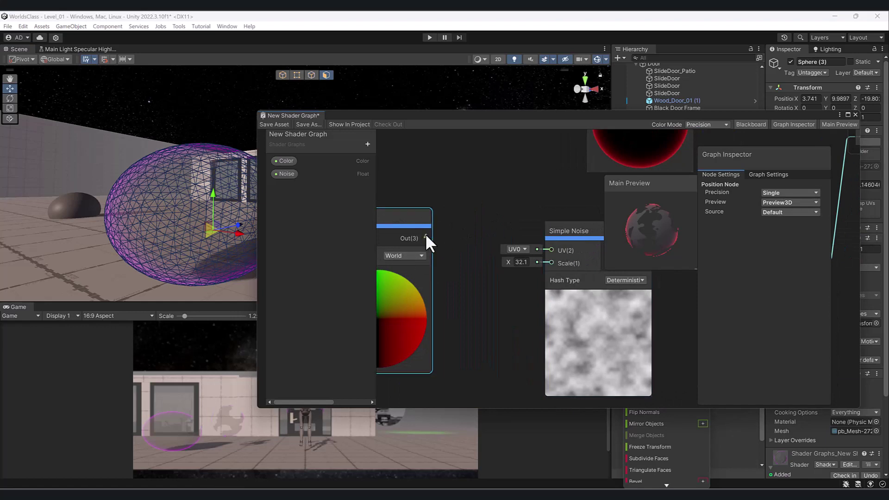
{"action": "left_click_drag", "start_coordinate": [424, 238], "coordinate": [559, 251]}
{"action": "scroll", "coordinate": [455, 357], "scroll_direction": "down", "scroll_amount": 3}
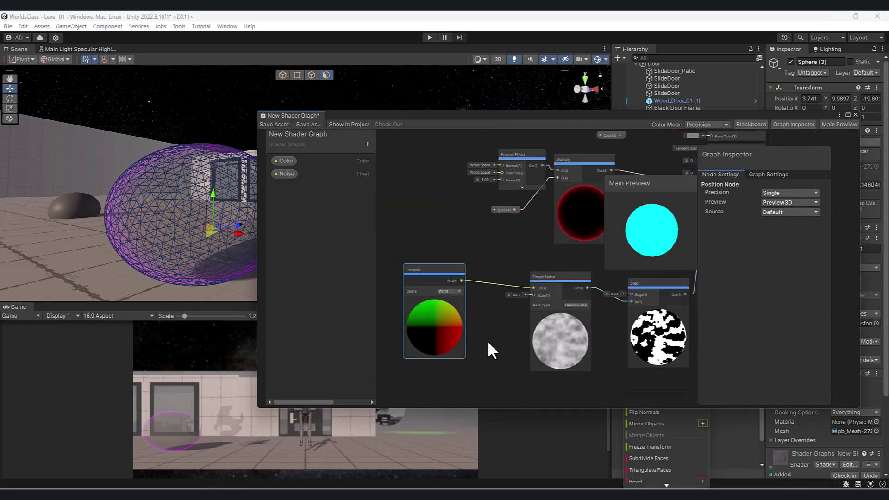
Remove the connection between Position and the Simple Noise UV input to compare previews, and reconnect it
{"action": "scroll", "coordinate": [530, 352], "scroll_direction": "up", "scroll_amount": 3}
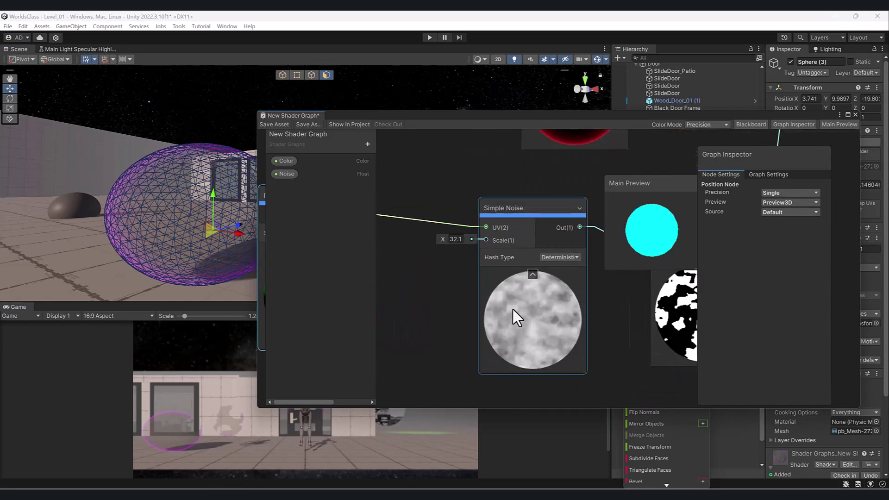
{"action": "left_click_drag", "start_coordinate": [420, 206], "coordinate": [418, 237]}
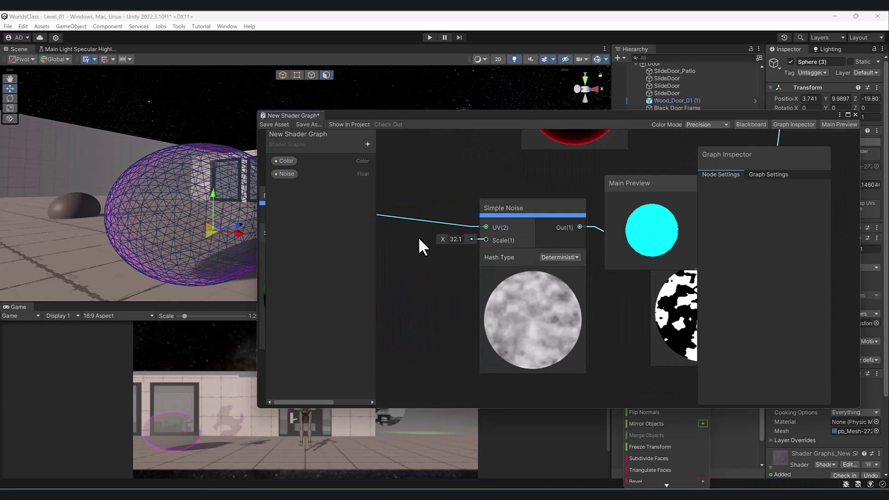
{"action": "scroll", "coordinate": [410, 265], "scroll_direction": "down", "scroll_amount": 3}
{"action": "middle_click_drag", "start_coordinate": [442, 285], "coordinate": [460, 288]}
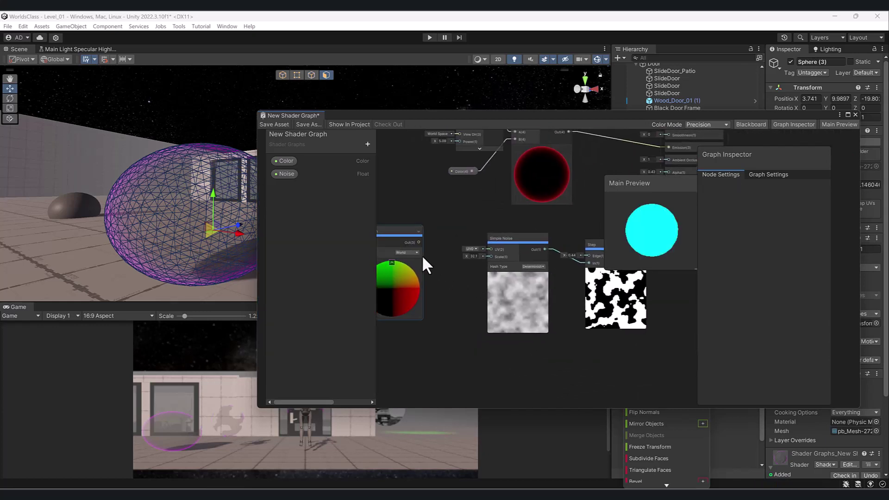
{"action": "left_click_drag", "start_coordinate": [418, 242], "coordinate": [490, 249]}
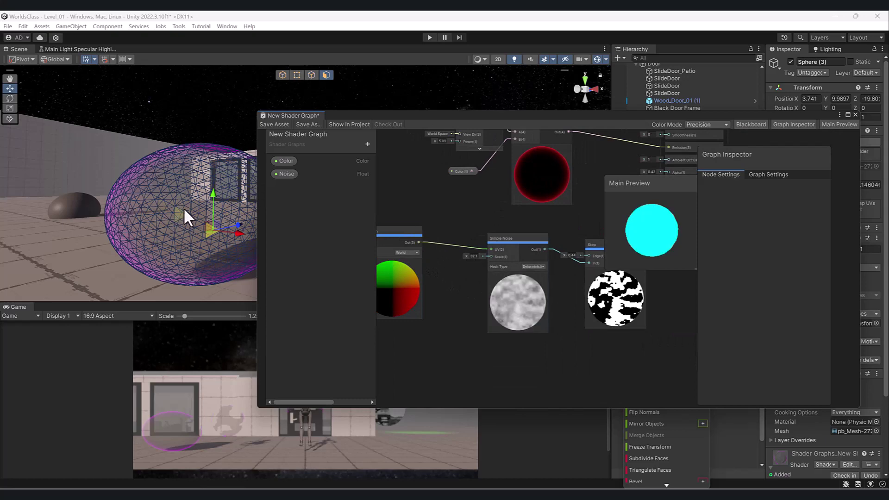
Return to object selection mode with the sphere deselected, and save the shader graph
{"action": "left_click_drag", "start_coordinate": [218, 213], "coordinate": [188, 216], "text": "alt"}
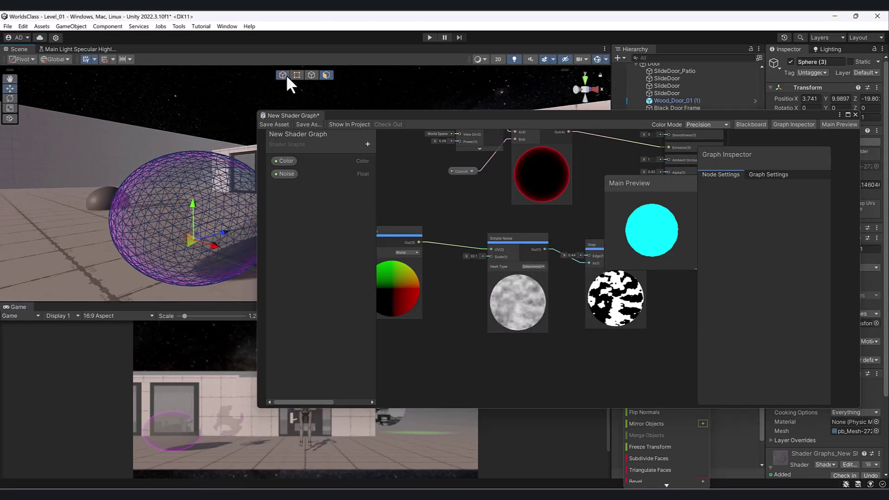
{"action": "left_click", "coordinate": [145, 94]}
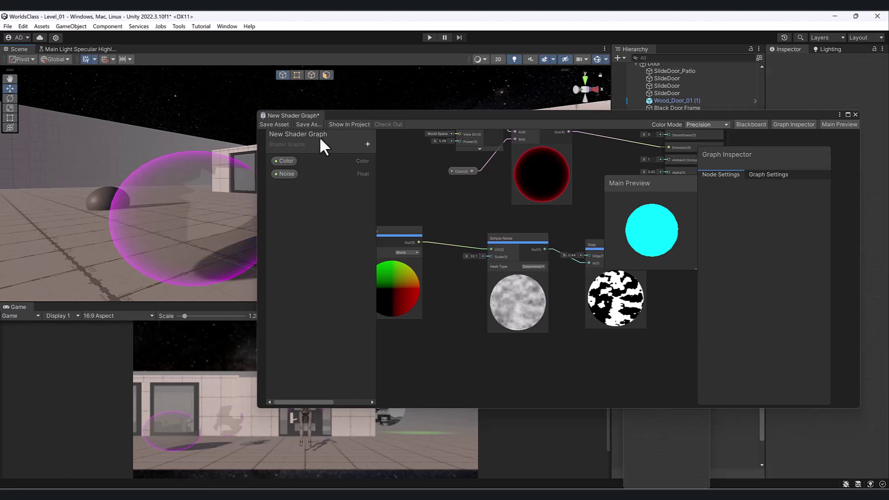
{"action": "left_click", "coordinate": [279, 124]}
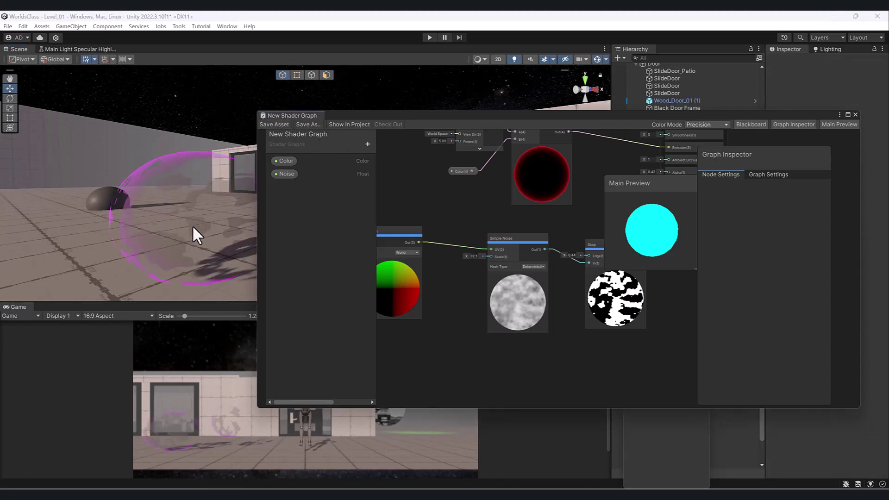
{"action": "left_click_drag", "start_coordinate": [191, 227], "coordinate": [126, 213], "text": "alt"}
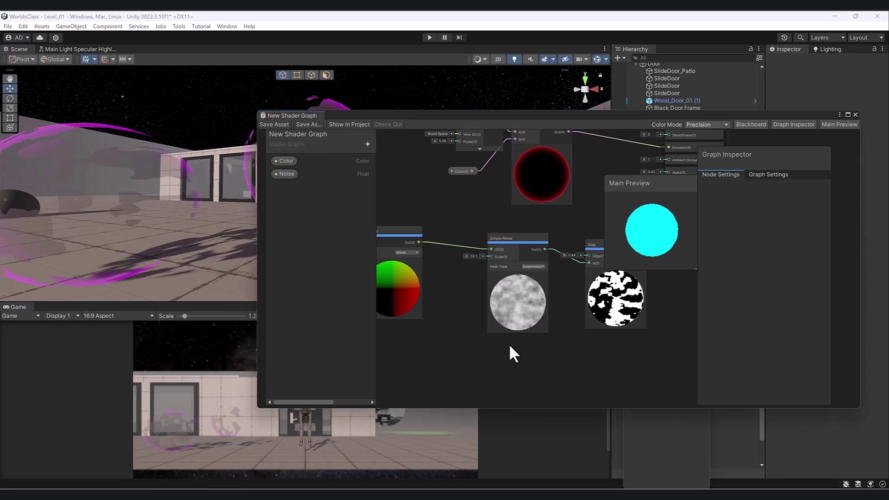
Examine the Position node's Space options
{"action": "middle_click_drag", "start_coordinate": [398, 297], "coordinate": [508, 290]}
{"action": "scroll", "coordinate": [532, 294], "scroll_direction": "up", "scroll_amount": 4}
{"action": "left_click", "coordinate": [522, 287]}
{"action": "left_click", "coordinate": [543, 221]}
Select the large sphere in the scene and move the shader graph window clear of it
{"action": "left_click", "coordinate": [143, 191]}
{"action": "left_click_drag", "start_coordinate": [143, 191], "coordinate": [164, 261], "text": "alt"}
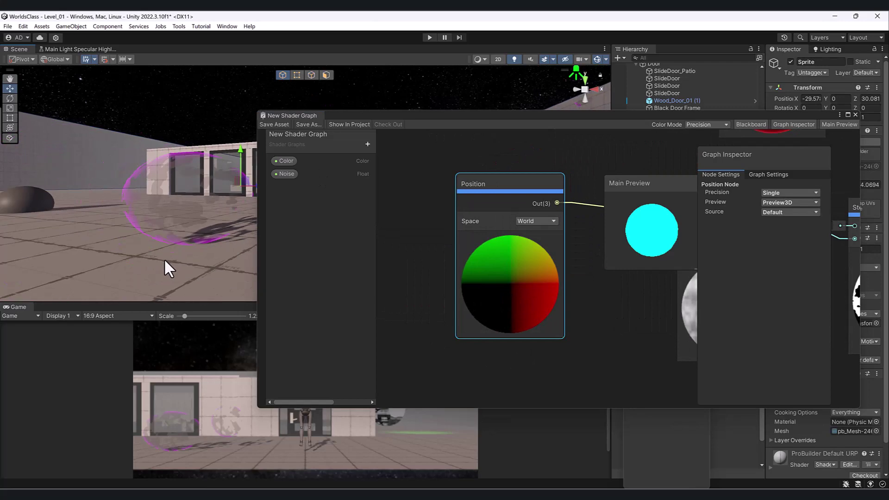
{"action": "left_click", "coordinate": [182, 209]}
{"action": "left_click_drag", "start_coordinate": [182, 209], "coordinate": [339, 134], "text": "alt"}
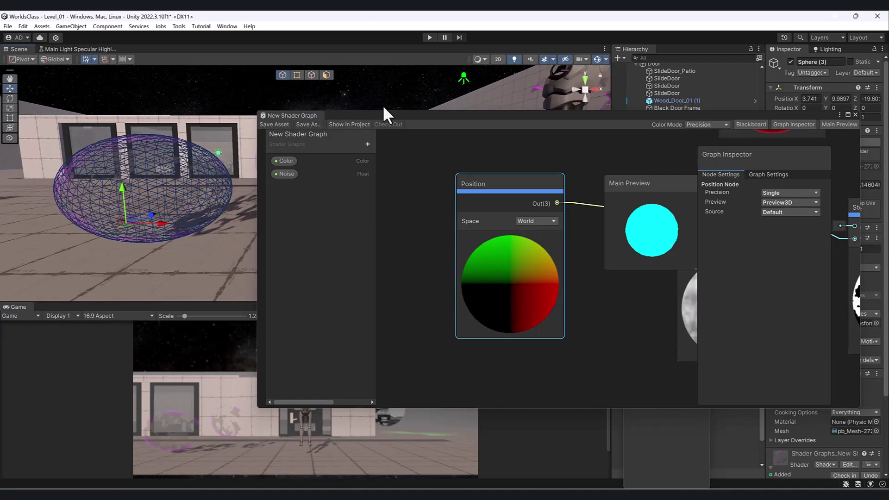
{"action": "left_click_drag", "start_coordinate": [777, 117], "coordinate": [657, 276]}
{"action": "left_click", "coordinate": [832, 120]}
{"action": "left_click", "coordinate": [704, 130]}
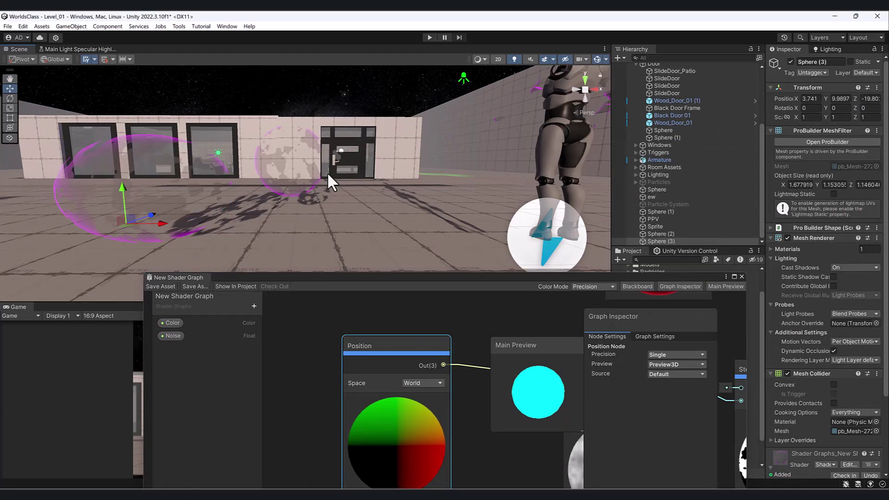
Move the sphere to about X 2.776 and stretch its Z scale to about 1.234 to test the world-space noise
{"action": "left_click_drag", "start_coordinate": [151, 224], "coordinate": [56, 242]}
{"action": "left_click_drag", "start_coordinate": [181, 167], "coordinate": [185, 225], "text": "alt"}
{"action": "middle_click_drag", "start_coordinate": [186, 224], "coordinate": [239, 197]}
{"action": "left_click_drag", "start_coordinate": [239, 197], "coordinate": [178, 233], "text": "alt"}
{"action": "scroll", "coordinate": [201, 181], "scroll_direction": "up", "scroll_amount": 3}
{"action": "key", "text": "r"}
{"action": "left_click_drag", "start_coordinate": [217, 154], "coordinate": [224, 146]}
{"action": "key", "text": "w"}
{"action": "mouse_move", "coordinate": [215, 185]}
{"action": "left_mouse_down"}
{"action": "mouse_move", "coordinate": [208, 193]}
{"action": "mouse_move", "coordinate": [240, 206]}
{"action": "mouse_move", "coordinate": [223, 189]}
{"action": "left_mouse_up"}
Set the Position node's Space to Object, save the graph, and shift the sphere to about X 2.599
{"action": "left_click_drag", "start_coordinate": [466, 278], "coordinate": [569, 211]}
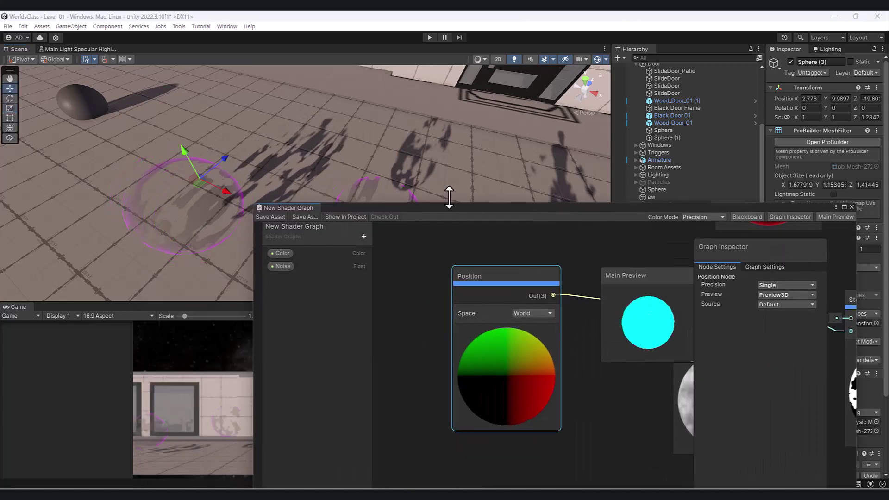
{"action": "right_click_drag", "start_coordinate": [301, 199], "coordinate": [196, 224]}
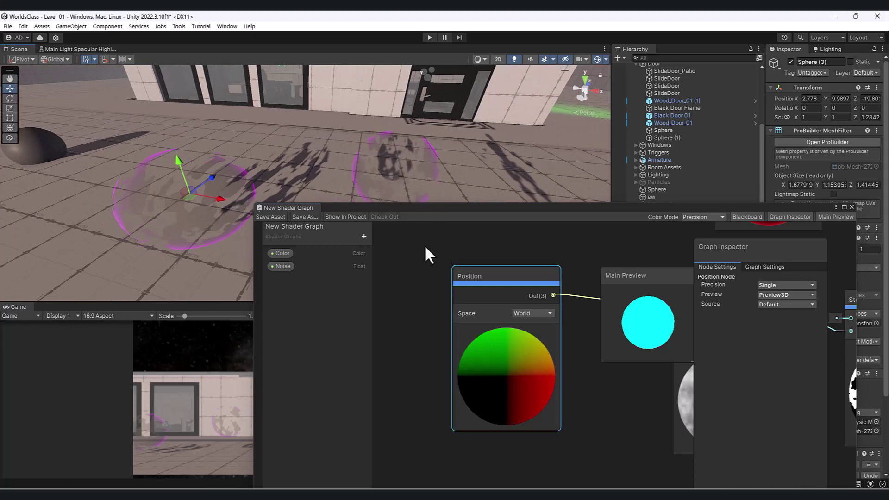
{"action": "left_click", "coordinate": [523, 314]}
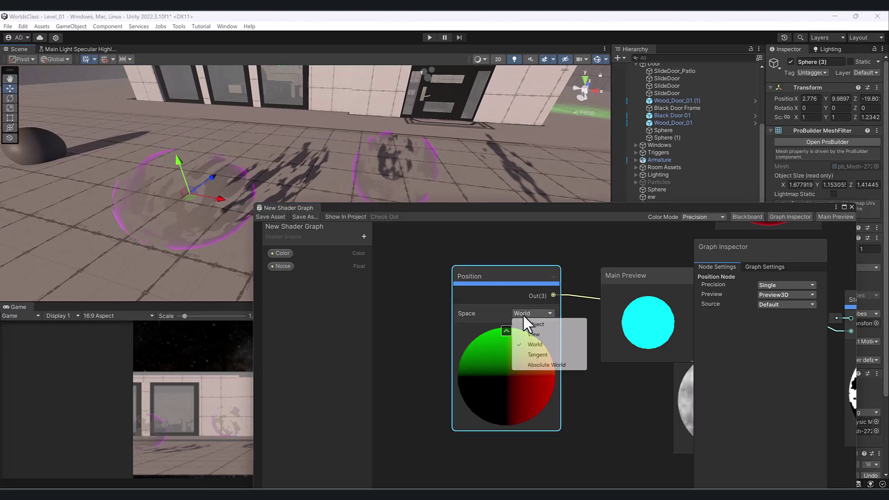
{"action": "left_click", "coordinate": [546, 325]}
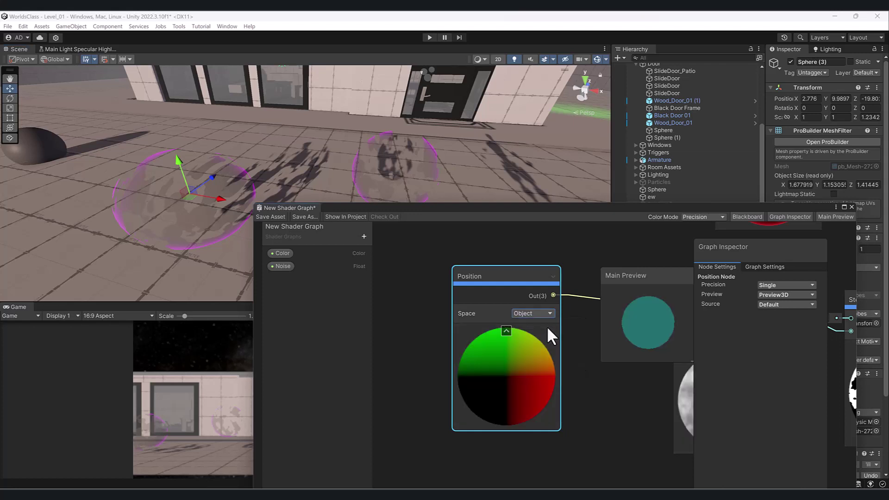
{"action": "left_click", "coordinate": [395, 276]}
{"action": "left_click", "coordinate": [272, 218]}
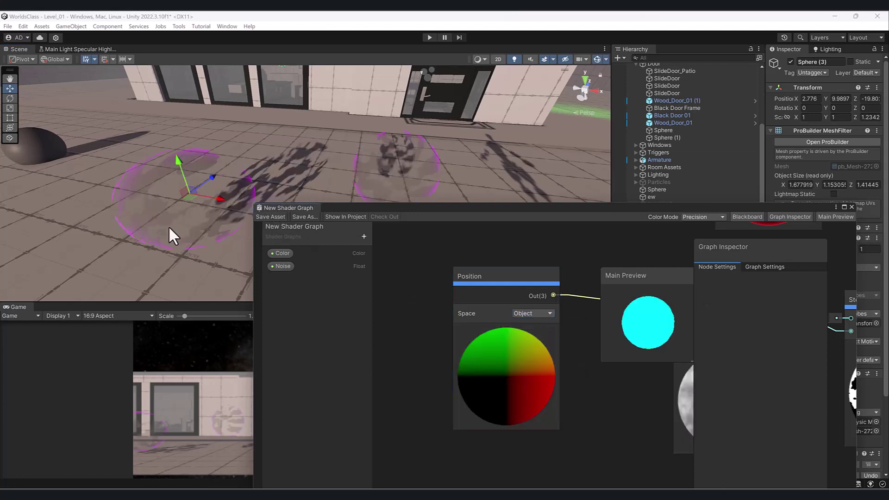
{"action": "left_click_drag", "start_coordinate": [212, 198], "coordinate": [200, 232]}
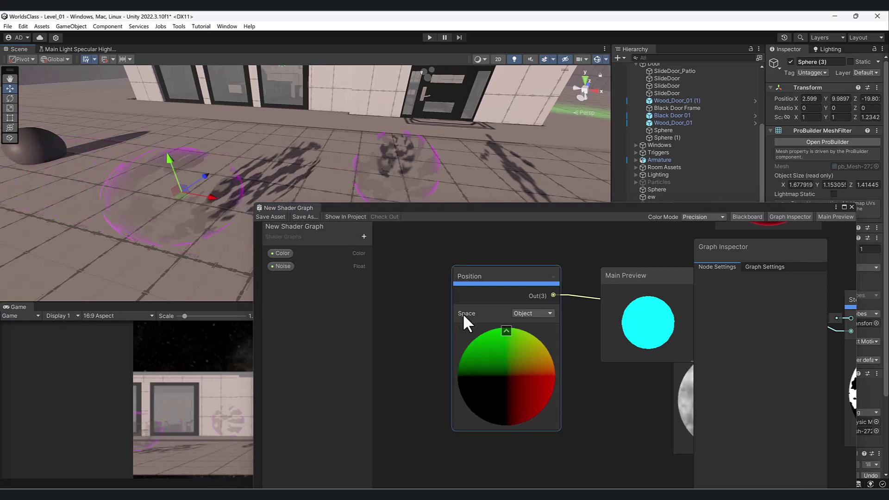
Set the Position node's Space to View, save the graph, and inspect the noise on the spheres from different angles
{"action": "left_click", "coordinate": [531, 315]}
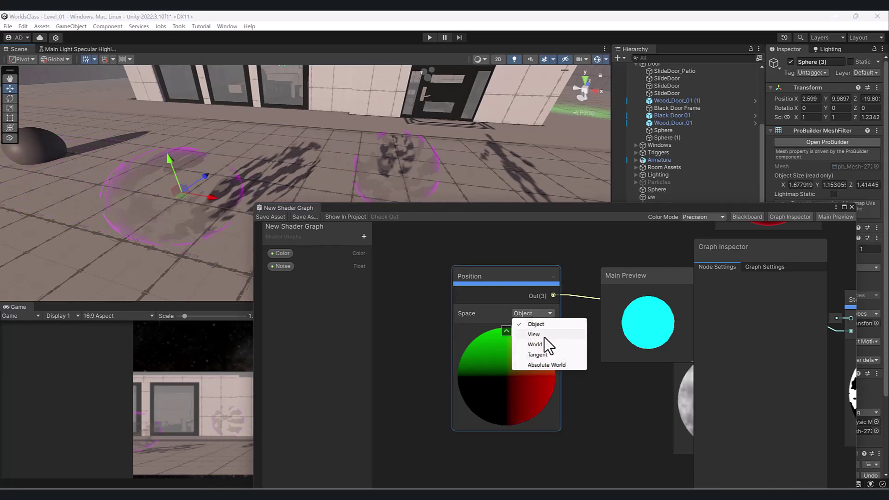
{"action": "left_click", "coordinate": [543, 334]}
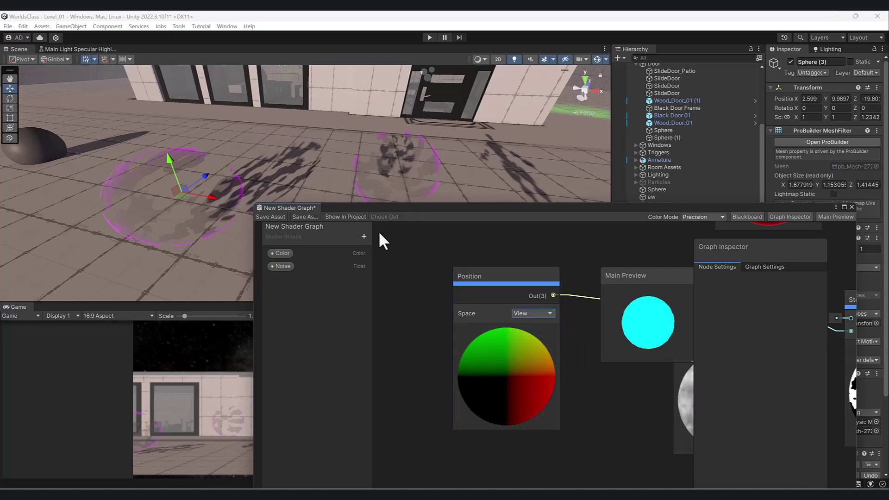
{"action": "left_click", "coordinate": [271, 217]}
{"action": "left_click_drag", "start_coordinate": [151, 246], "coordinate": [310, 153], "text": "alt"}
{"action": "middle_click_drag", "start_coordinate": [205, 162], "coordinate": [144, 175]}
{"action": "middle_click_drag", "start_coordinate": [307, 149], "coordinate": [348, 157]}
{"action": "left_click_drag", "start_coordinate": [347, 157], "coordinate": [295, 166], "text": "alt"}
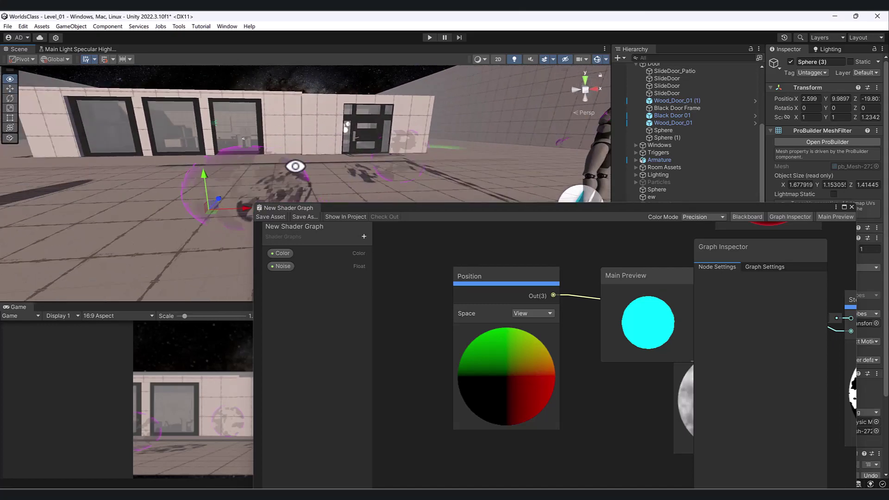
{"action": "middle_click_drag", "start_coordinate": [294, 166], "coordinate": [215, 168]}
Move the Position node closer to the Simple Noise node and select Simple Noise
{"action": "scroll", "coordinate": [493, 301], "scroll_direction": "down", "scroll_amount": 2}
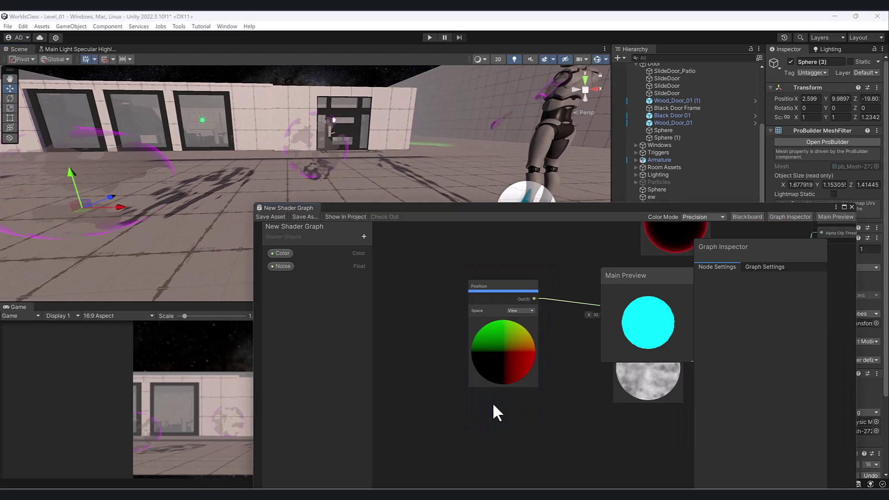
{"action": "middle_click_drag", "start_coordinate": [498, 409], "coordinate": [401, 410]}
{"action": "scroll", "coordinate": [407, 384], "scroll_direction": "up", "scroll_amount": 3}
{"action": "left_click_drag", "start_coordinate": [410, 226], "coordinate": [451, 299]}
{"action": "left_click", "coordinate": [562, 373]}
{"action": "middle_click_drag", "start_coordinate": [562, 374], "coordinate": [503, 368]}
{"action": "scroll", "coordinate": [504, 368], "scroll_direction": "down", "scroll_amount": 4}
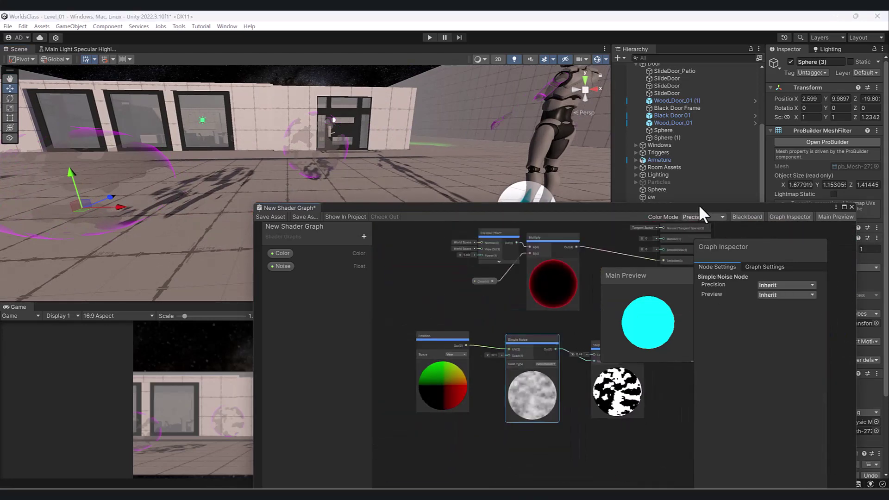
Reposition the shader graph window over the scene and hide its Graph Inspector and Blackboard
{"action": "left_click_drag", "start_coordinate": [698, 205], "coordinate": [494, 137]}
{"action": "left_click_drag", "start_coordinate": [575, 203], "coordinate": [579, 202]}
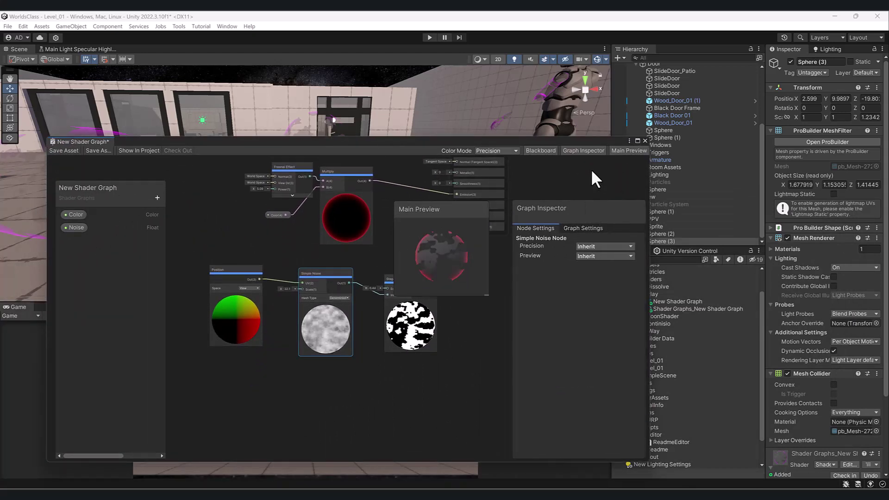
{"action": "left_click", "coordinate": [584, 149]}
{"action": "left_click", "coordinate": [538, 149]}
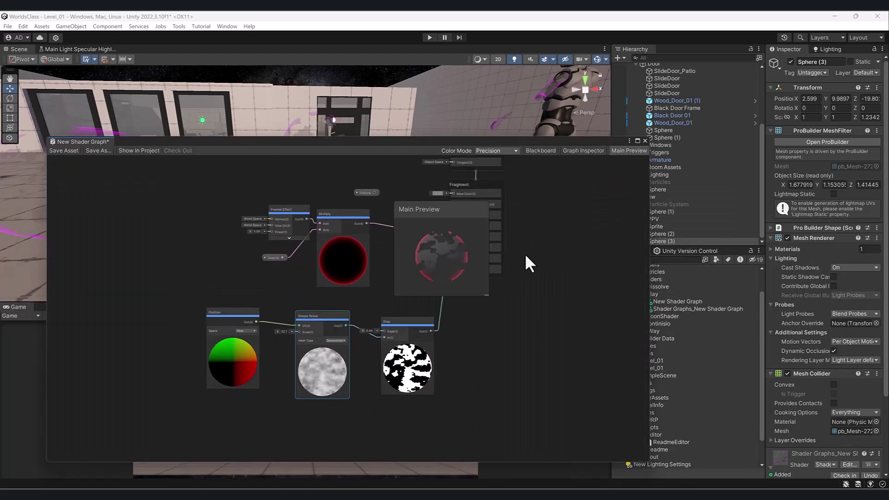
Examine the Fragment block's inputs down to Alpha Clip Threshold, and select the Vertex block
{"action": "scroll", "coordinate": [352, 336], "scroll_direction": "up", "scroll_amount": 5}
{"action": "scroll", "coordinate": [356, 334], "scroll_direction": "down", "scroll_amount": 2}
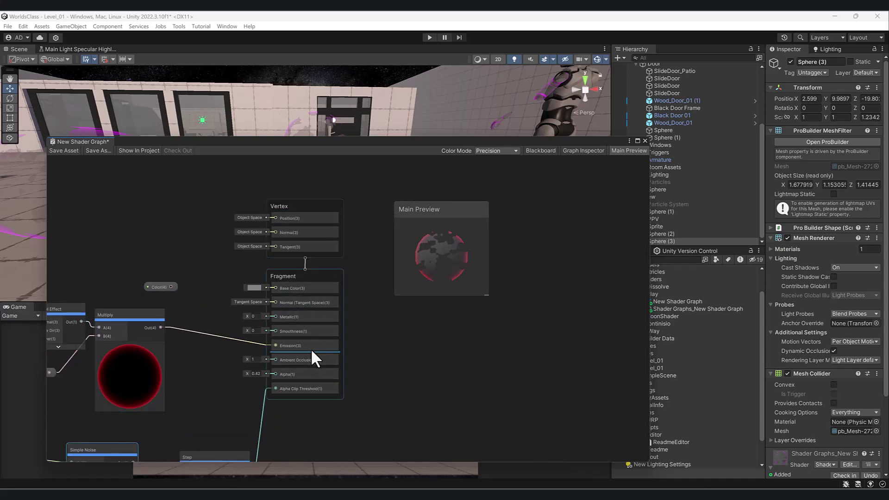
{"action": "scroll", "coordinate": [310, 348], "scroll_direction": "up", "scroll_amount": 3}
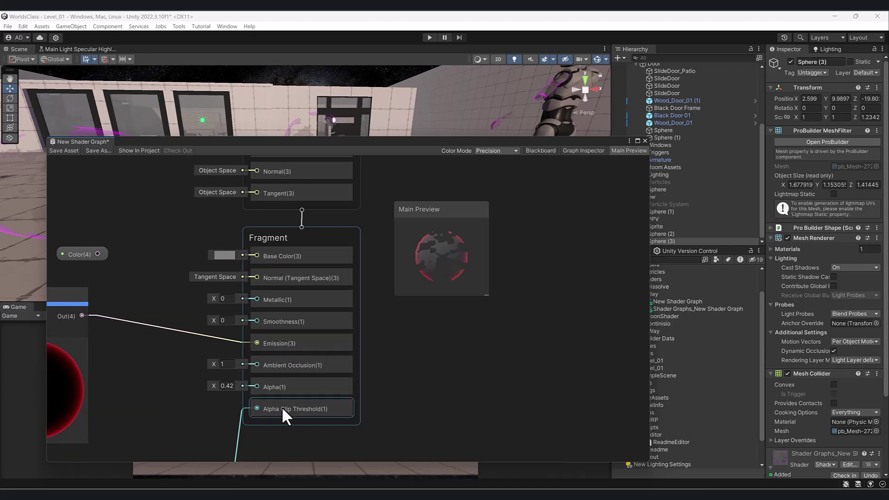
{"action": "middle_click_drag", "start_coordinate": [401, 383], "coordinate": [434, 425]}
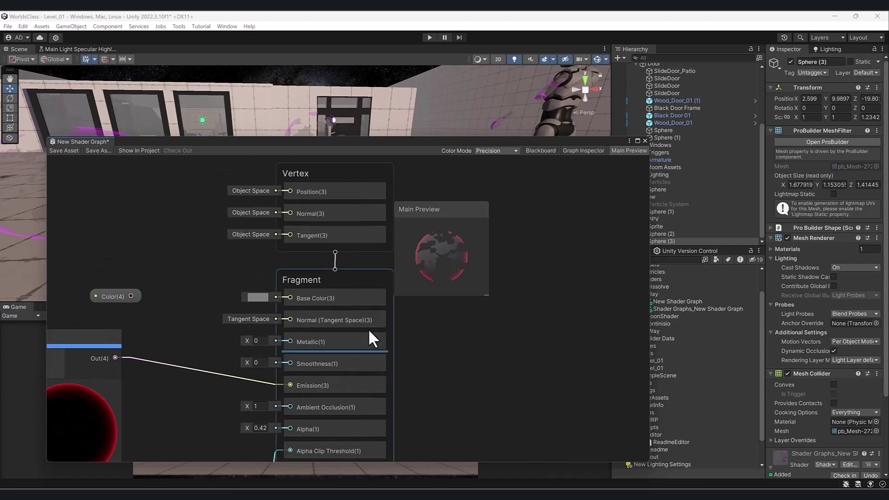
{"action": "left_click", "coordinate": [328, 170]}
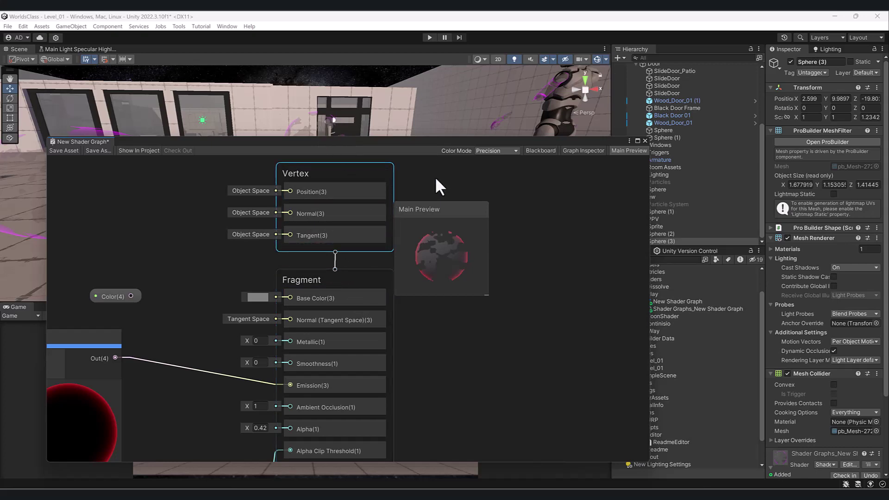
Move the shader graph window off the sphere, reframe the sphere in the scene, and open the ProBuilder window
{"action": "left_click_drag", "start_coordinate": [352, 140], "coordinate": [538, 145]}
{"action": "middle_click_drag", "start_coordinate": [43, 161], "coordinate": [159, 151]}
{"action": "left_click_drag", "start_coordinate": [159, 150], "coordinate": [141, 159], "text": "alt"}
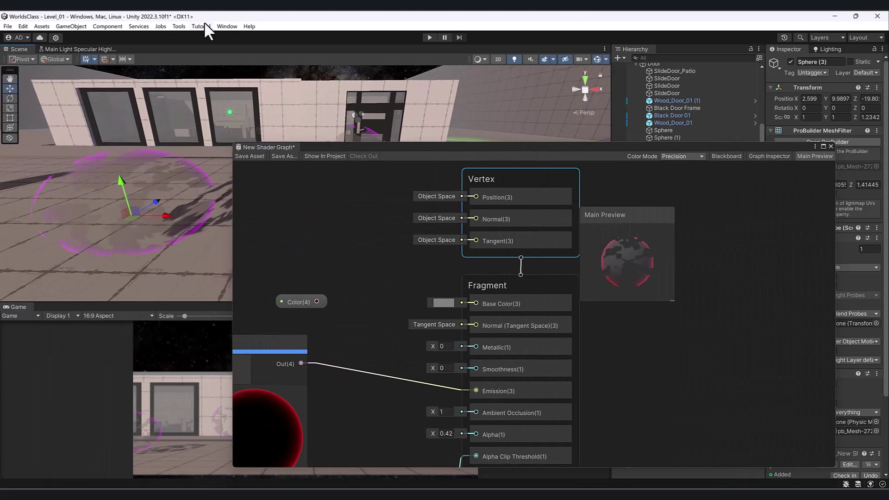
{"action": "left_click", "coordinate": [178, 27]}
{"action": "mouse_move", "coordinate": [229, 39]}
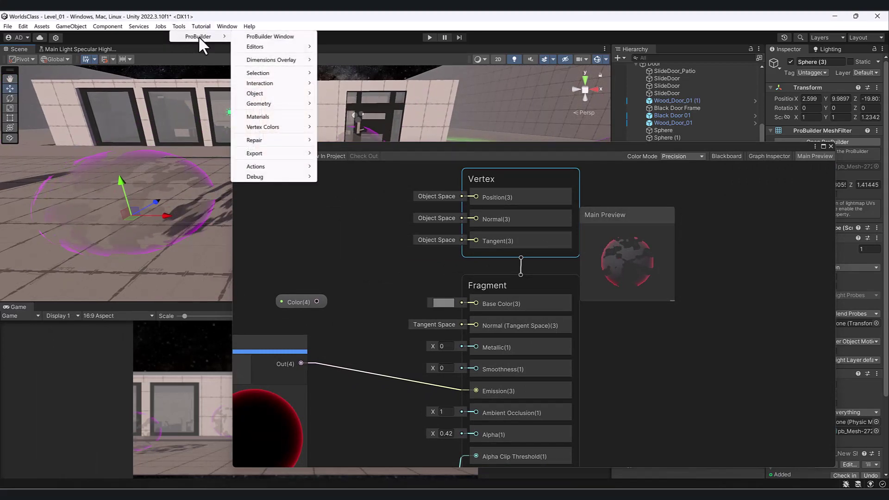
{"action": "left_click", "coordinate": [270, 37]}
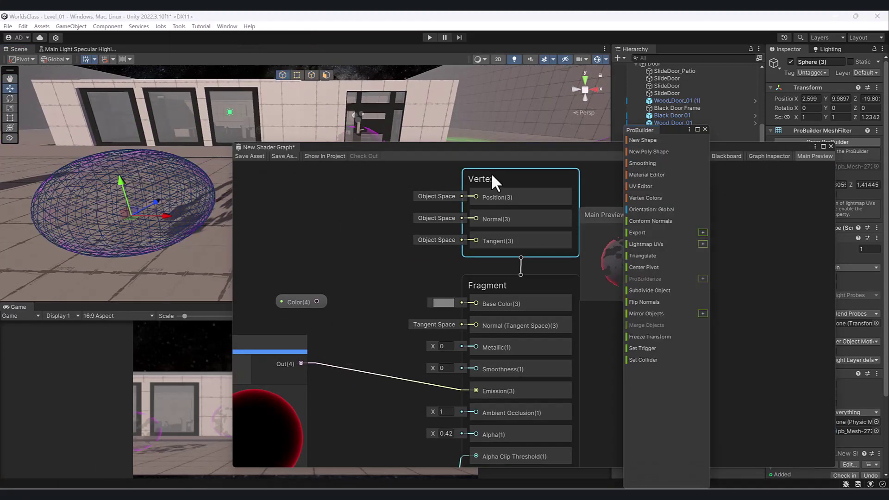
Select the vertices across the middle of the stretched sphere, prepare to scale them, and undo the last change
{"action": "left_click", "coordinate": [297, 75]}
{"action": "left_click_drag", "start_coordinate": [66, 141], "coordinate": [182, 275]}
{"action": "left_click_drag", "start_coordinate": [118, 200], "coordinate": [92, 212], "text": "alt"}
{"action": "key", "text": "r"}
{"action": "key", "text": "ctrl+z"}
{"action": "left_click", "coordinate": [382, 254]}
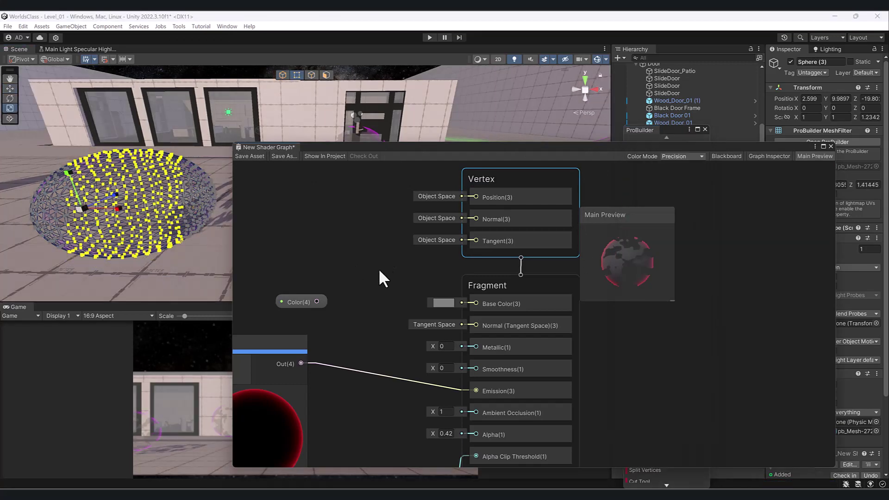
Select the Fragment block and review its inputs together with the noise and Fresnel node chains feeding it
{"action": "scroll", "coordinate": [379, 268], "scroll_direction": "down", "scroll_amount": 3}
{"action": "scroll", "coordinate": [360, 266], "scroll_direction": "up", "scroll_amount": 2}
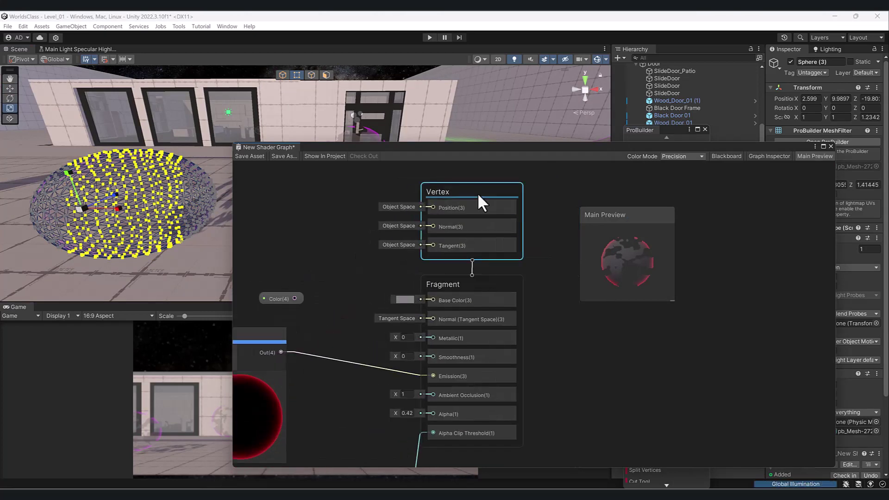
{"action": "left_click", "coordinate": [492, 299]}
{"action": "left_click", "coordinate": [473, 288]}
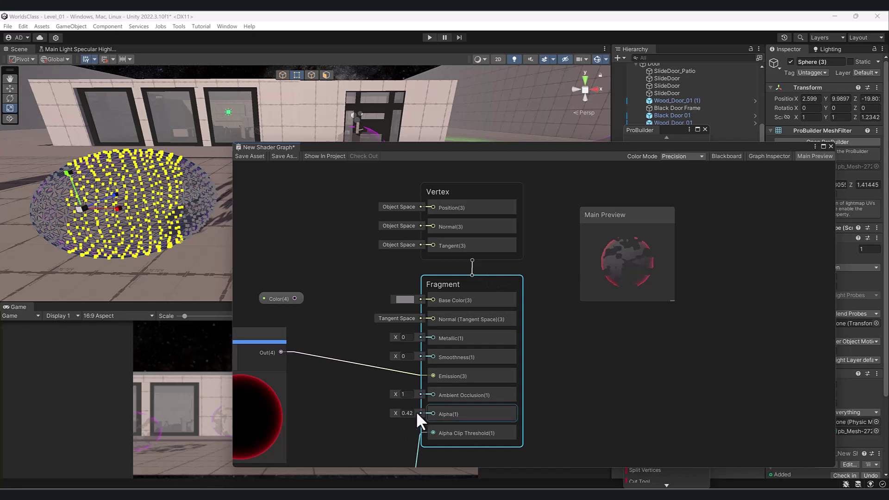
{"action": "scroll", "coordinate": [396, 320], "scroll_direction": "down", "scroll_amount": 3}
{"action": "middle_click_drag", "start_coordinate": [357, 403], "coordinate": [522, 357]}
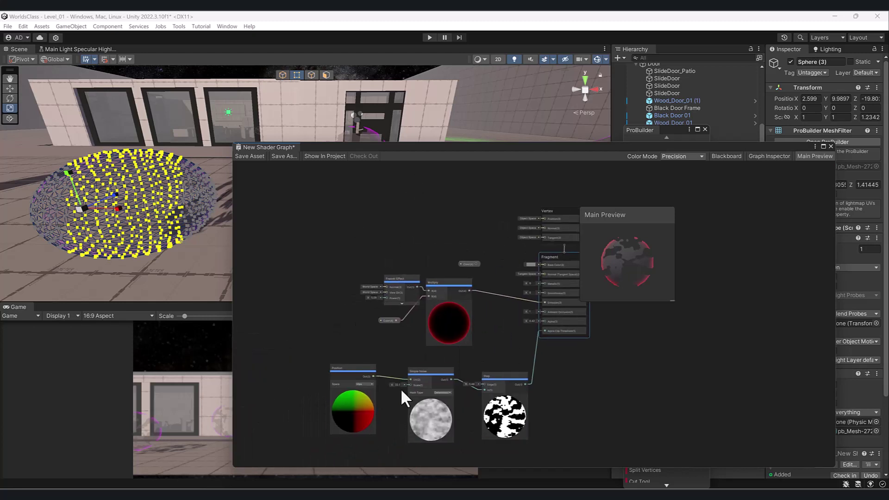
{"action": "middle_click_drag", "start_coordinate": [471, 233], "coordinate": [437, 246]}
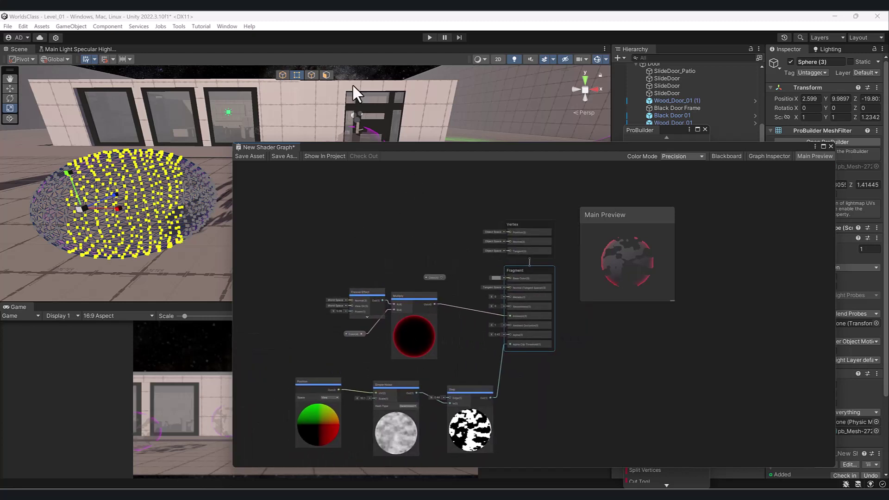
Return the stretched sphere to whole-object selection and close the ProBuilder window
{"action": "left_click", "coordinate": [282, 75]}
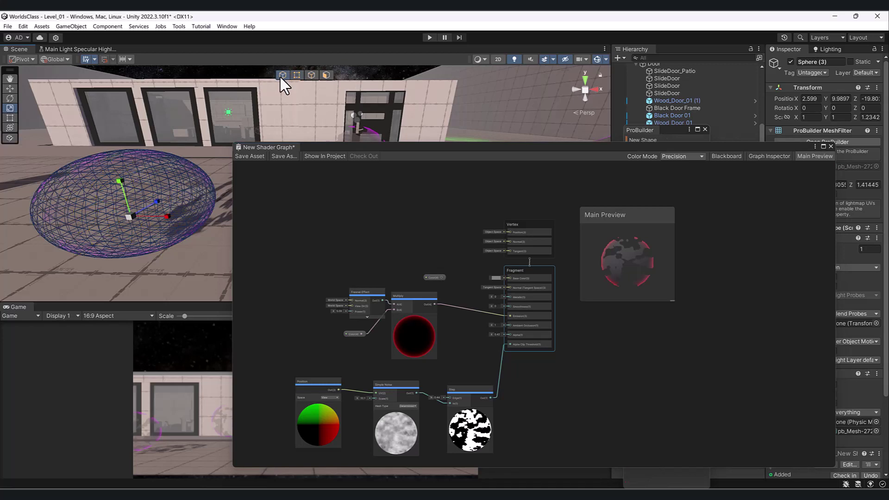
{"action": "left_click", "coordinate": [703, 130]}
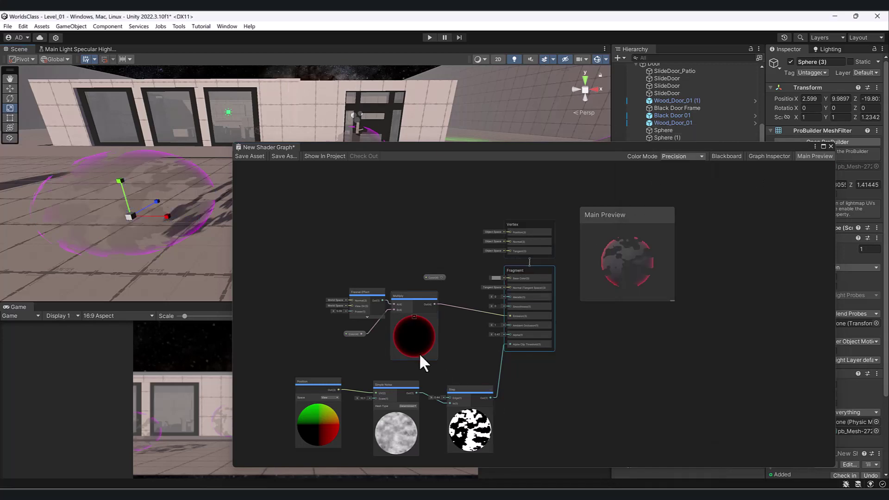
{"action": "scroll", "coordinate": [422, 247], "scroll_direction": "up", "scroll_amount": 3}
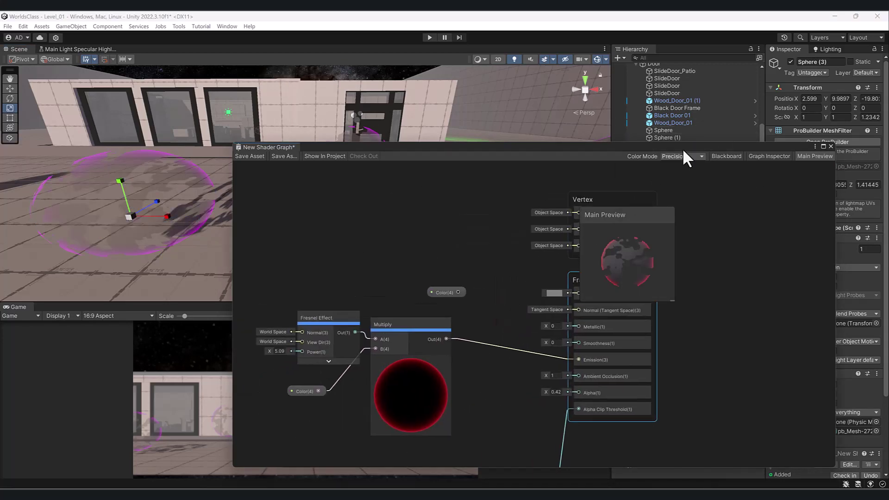
Show the Blackboard, add a Texture 2D property with its default name, and place it in the graph
{"action": "left_click", "coordinate": [725, 156]}
{"action": "left_click", "coordinate": [343, 203]}
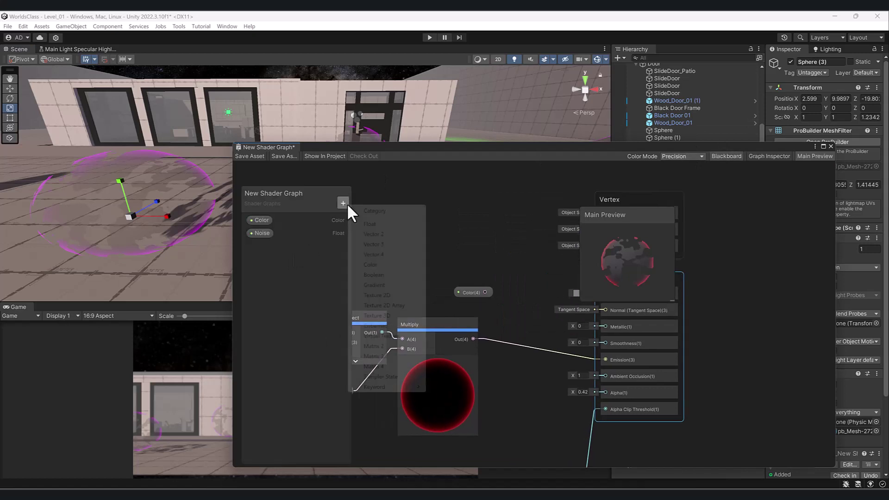
{"action": "left_click", "coordinate": [385, 295]}
{"action": "left_click", "coordinate": [305, 254]}
{"action": "left_click_drag", "start_coordinate": [271, 245], "coordinate": [465, 199]}
Move the Main Preview off the Vertex block and place the Texture2D node in the empty area above Multiply
{"action": "left_click_drag", "start_coordinate": [644, 209], "coordinate": [766, 250]}
{"action": "scroll", "coordinate": [682, 256], "scroll_direction": "up", "scroll_amount": 4}
{"action": "middle_click_drag", "start_coordinate": [408, 273], "coordinate": [548, 297]}
{"action": "scroll", "coordinate": [548, 296], "scroll_direction": "down", "scroll_amount": 2}
{"action": "left_click_drag", "start_coordinate": [495, 216], "coordinate": [387, 235]}
Search the node list for "texture" and add a Sample Texture 2D node beside the Texture2D property node
{"action": "left_click", "coordinate": [479, 255]}
{"action": "key", "text": "space"}
{"action": "type", "text": "texture"}
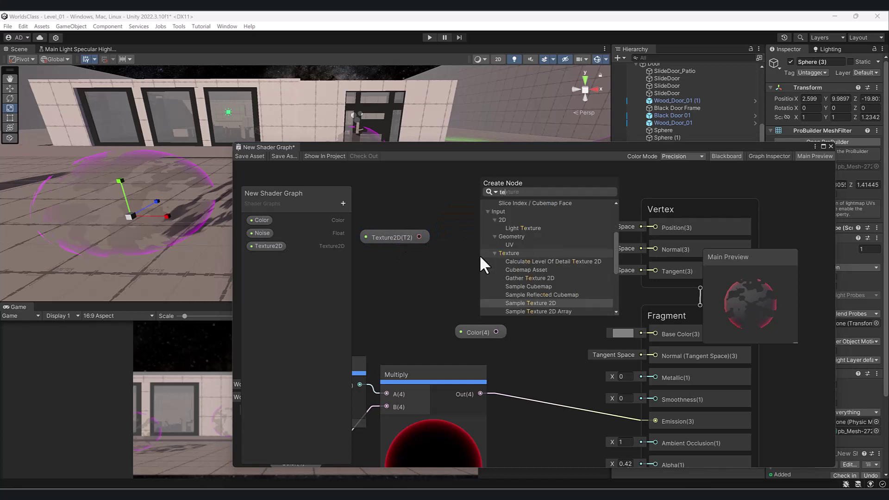
{"action": "key", "text": "Down"}
{"action": "key", "text": "Down"}
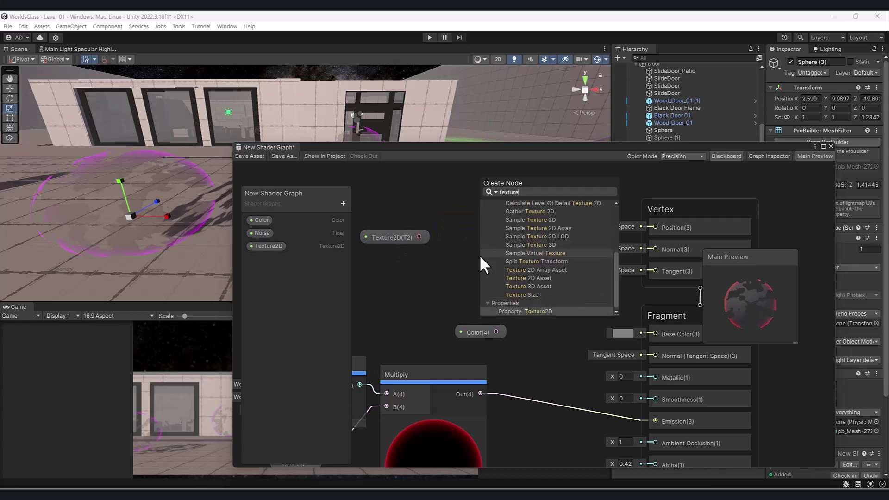
{"action": "key", "text": "Up"}
{"action": "key", "text": "Up"}
{"action": "key", "text": "Up"}
{"action": "key", "text": "Up"}
{"action": "key", "text": "Down"}
{"action": "key", "text": "Up"}
{"action": "key", "text": "Up"}
{"action": "key", "text": "Up"}
{"action": "key", "text": "Up"}
{"action": "key", "text": "Up"}
{"action": "key", "text": "Up"}
{"action": "key", "text": "Up"}
{"action": "key", "text": "Up"}
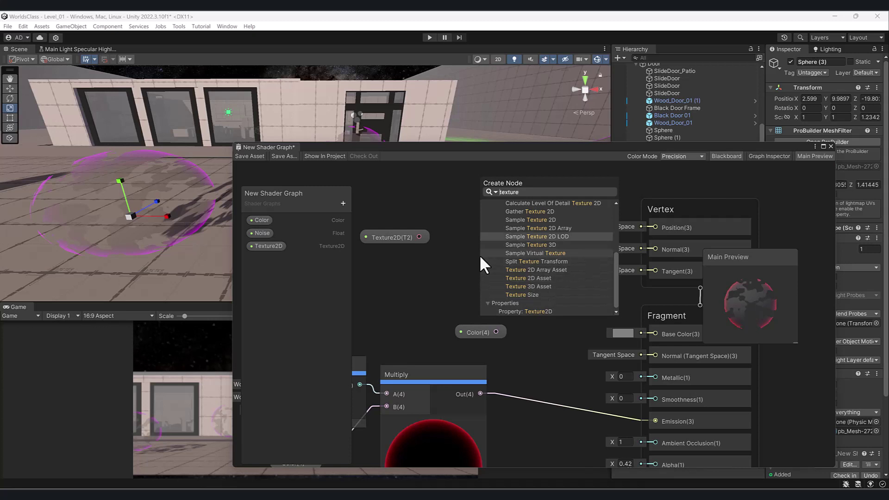
{"action": "key", "text": "Return"}
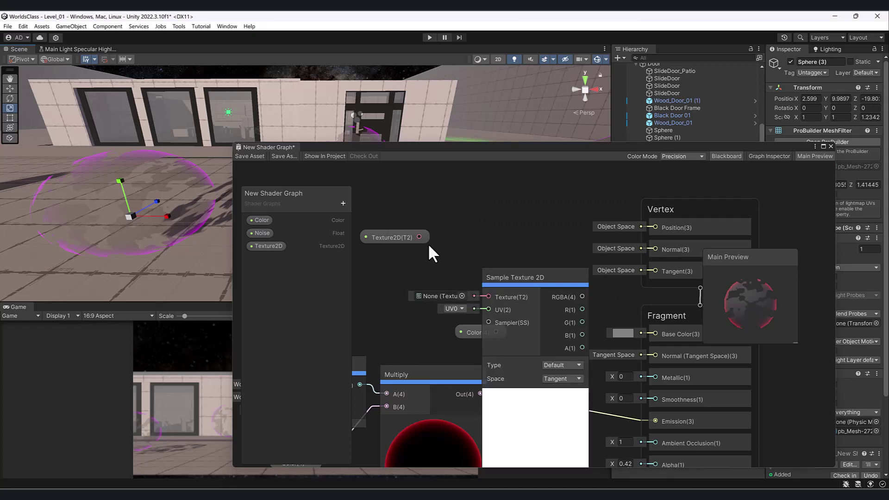
Connect the Texture2D property to the Texture input of Sample Texture 2D and reposition the shader graph window
{"action": "left_click_drag", "start_coordinate": [420, 238], "coordinate": [480, 203]}
{"action": "left_click", "coordinate": [401, 231]}
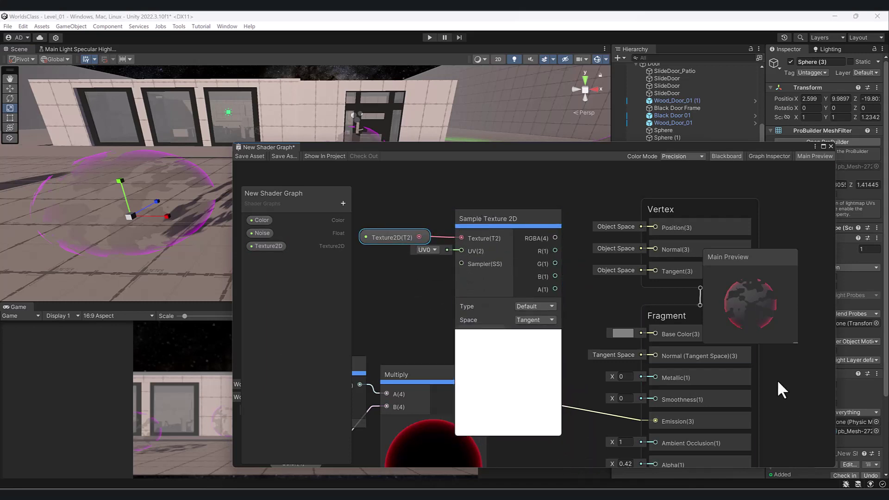
{"action": "left_click_drag", "start_coordinate": [697, 146], "coordinate": [511, 151]}
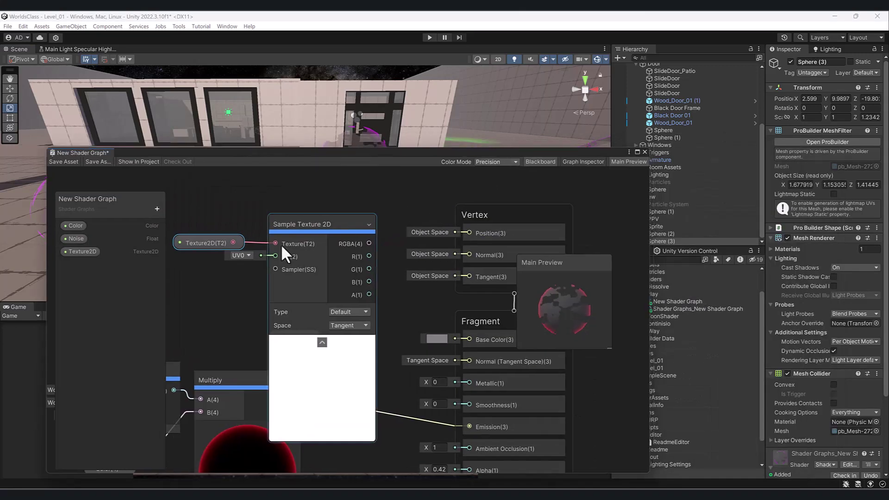
Collapse the Sample Texture 2D preview and connect the node's RGBA output to the Fragment block's Base Color
{"action": "left_click", "coordinate": [322, 340]}
{"action": "left_click_drag", "start_coordinate": [321, 222], "coordinate": [469, 356]}
{"action": "scroll", "coordinate": [296, 246], "scroll_direction": "down", "scroll_amount": 2}
{"action": "scroll", "coordinate": [296, 245], "scroll_direction": "down", "scroll_amount": 1}
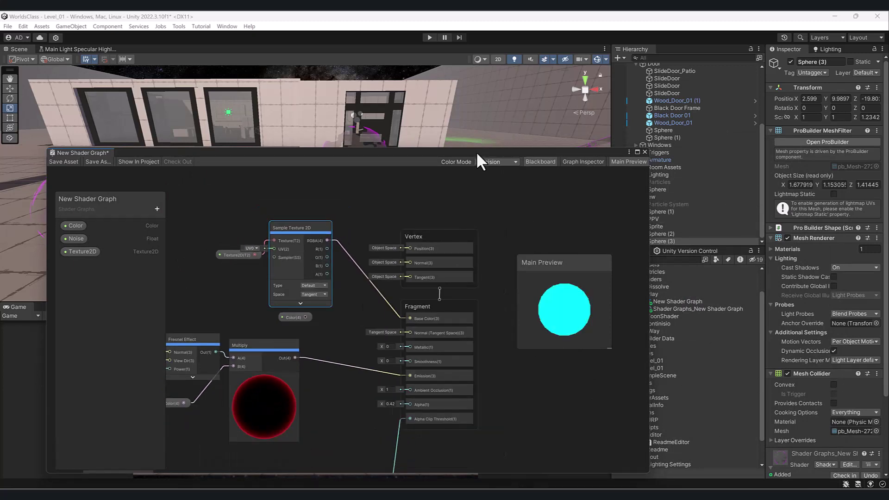
Delete the connection between the Step node and the Fragment block's Alpha Clip Threshold
{"action": "left_click_drag", "start_coordinate": [477, 153], "coordinate": [441, 82]}
{"action": "middle_click_drag", "start_coordinate": [348, 275], "coordinate": [378, 123]}
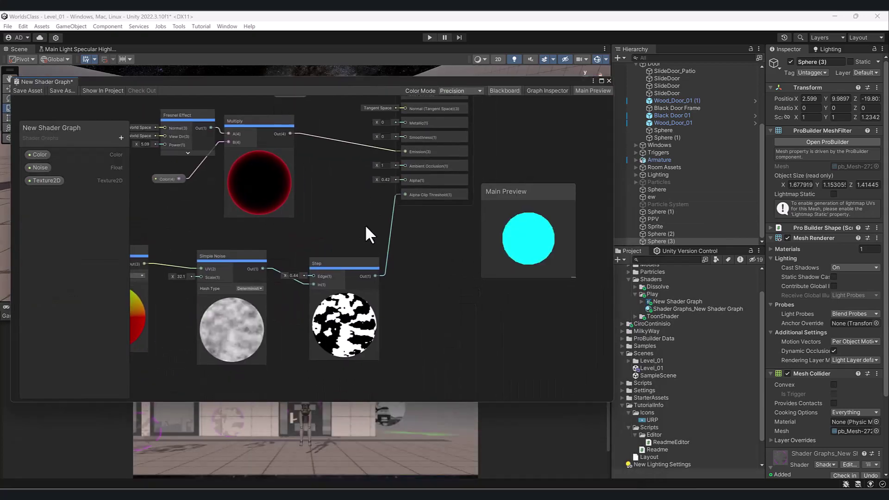
{"action": "middle_click_drag", "start_coordinate": [398, 246], "coordinate": [421, 263]}
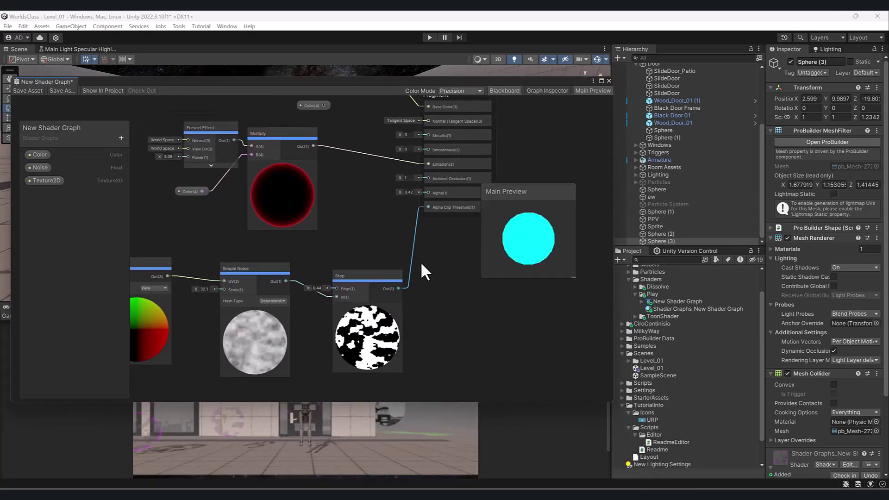
{"action": "key", "text": "Delete"}
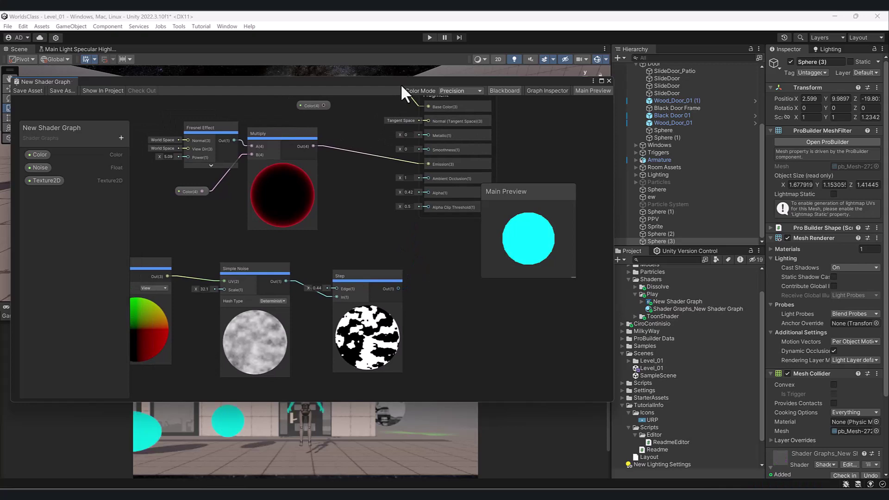
Uncover the spheres in the scene, set the Fragment block's Alpha to 1, and save the shader graph
{"action": "left_click_drag", "start_coordinate": [399, 81], "coordinate": [370, 268]}
{"action": "left_click_drag", "start_coordinate": [347, 226], "coordinate": [329, 204], "text": "alt"}
{"action": "scroll", "coordinate": [329, 204], "scroll_direction": "down", "scroll_amount": 2}
{"action": "left_click", "coordinate": [381, 379]}
{"action": "type", "text": "1"}
{"action": "middle_click_drag", "start_coordinate": [353, 350], "coordinate": [368, 357]}
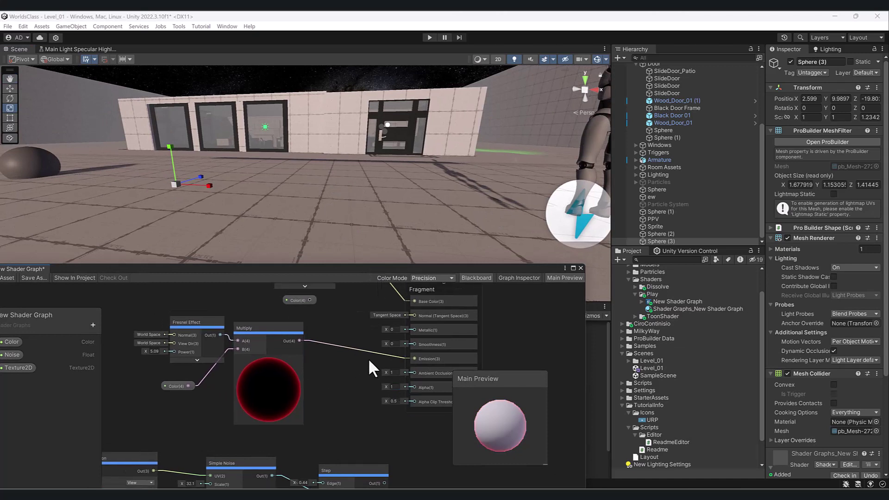
{"action": "key", "text": "ctrl+s"}
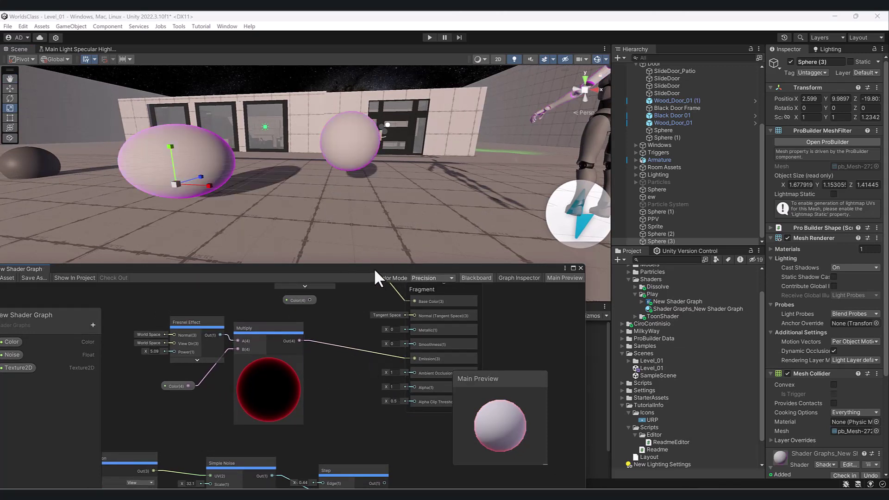
Rename the Texture2D property to "Main texture" in the Blackboard and save the shader graph
{"action": "left_click_drag", "start_coordinate": [374, 268], "coordinate": [404, 217]}
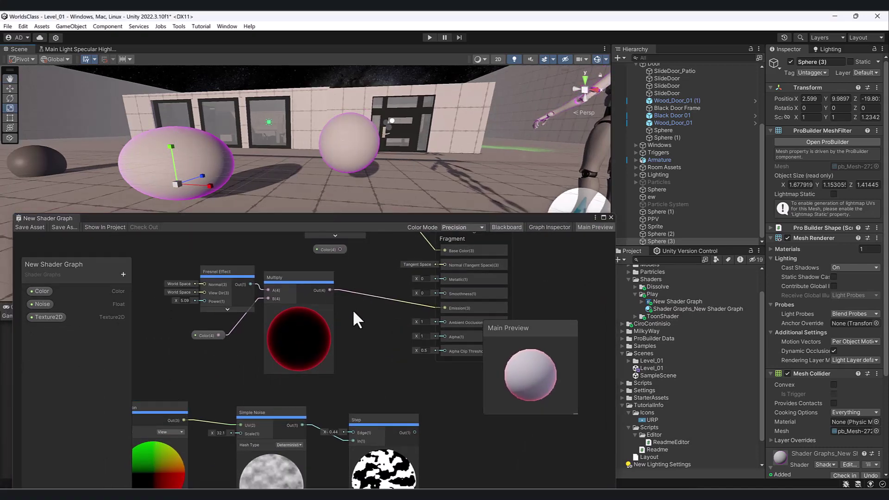
{"action": "middle_click_drag", "start_coordinate": [353, 310], "coordinate": [341, 355]}
{"action": "scroll", "coordinate": [318, 312], "scroll_direction": "up", "scroll_amount": 3}
{"action": "middle_click_drag", "start_coordinate": [325, 325], "coordinate": [342, 438]}
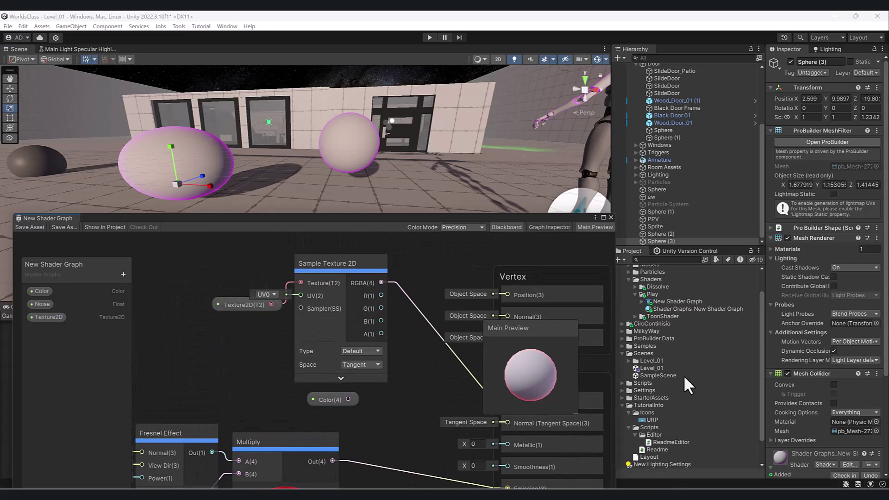
{"action": "scroll", "coordinate": [826, 385], "scroll_direction": "down", "scroll_amount": 5}
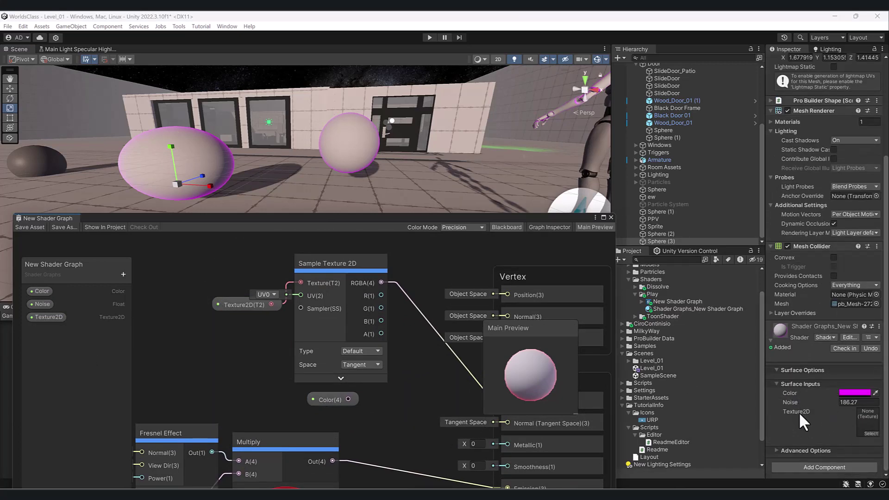
{"action": "left_click", "coordinate": [51, 316]}
{"action": "double_click", "coordinate": [51, 316]}
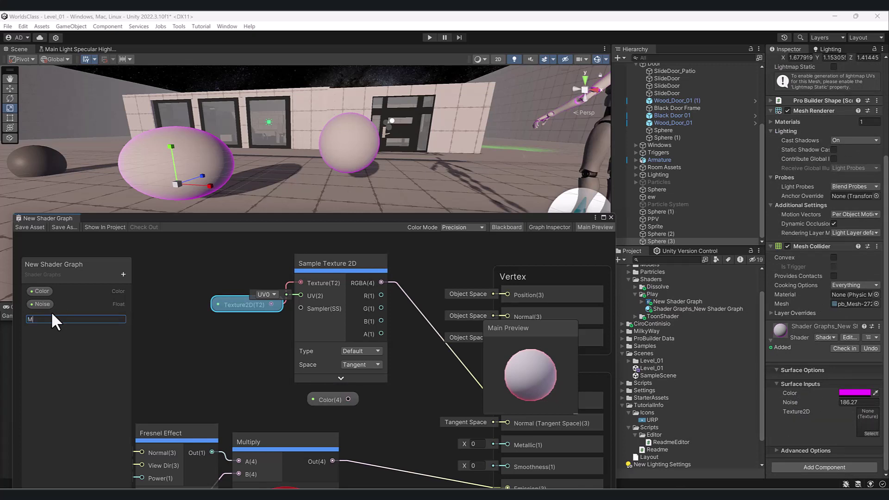
{"action": "type", "text": "Main texture"}
{"action": "key", "text": "Return"}
{"action": "key", "text": "ctrl+s"}
Assign the red and green Armature_Legs_RGB texture to the material's Main texture and inspect the spheres
{"action": "left_click", "coordinate": [868, 433]}
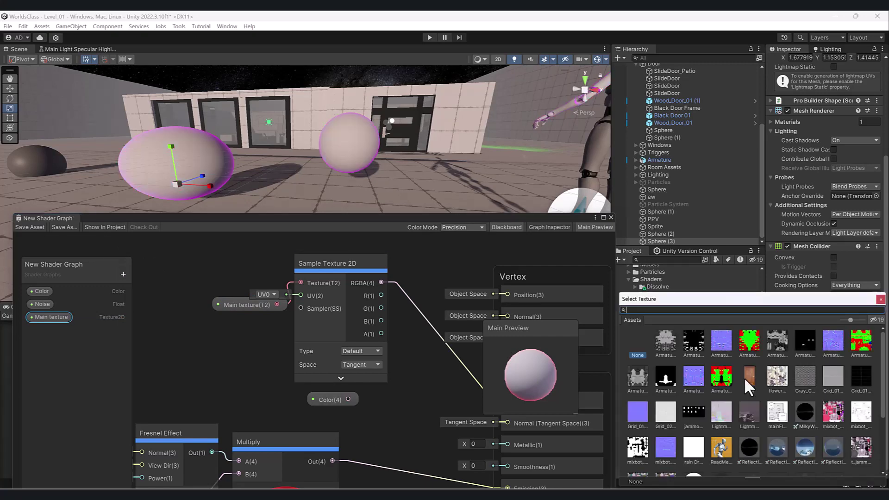
{"action": "double_click", "coordinate": [730, 377]}
{"action": "left_click_drag", "start_coordinate": [435, 159], "coordinate": [358, 170], "text": "alt"}
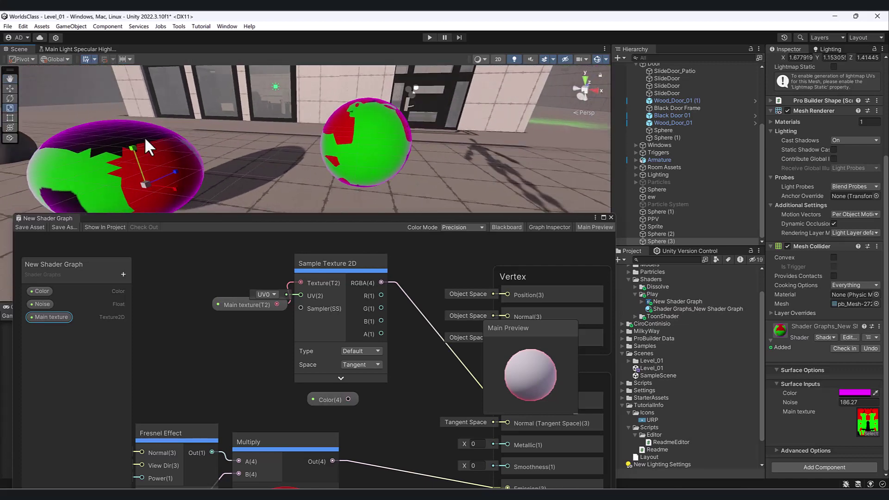
Assign a grey Armature texture to the material's Main texture and close the shader graph window
{"action": "left_click", "coordinate": [873, 432]}
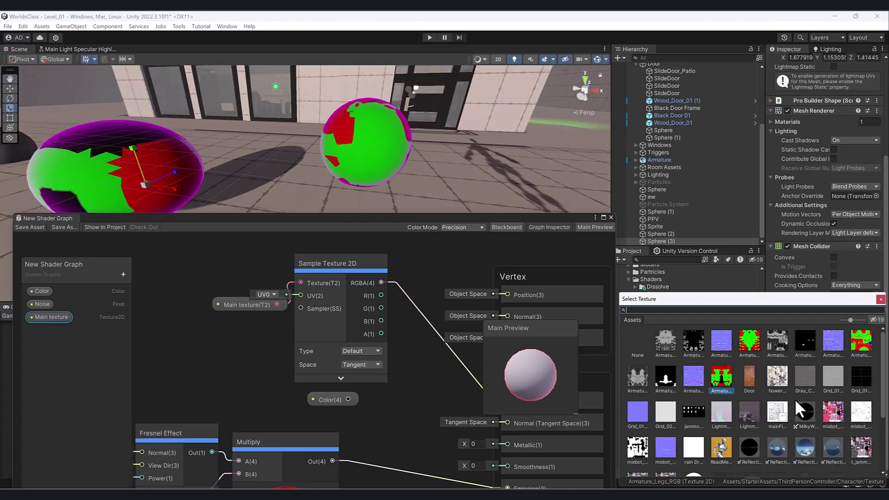
{"action": "double_click", "coordinate": [770, 346]}
{"action": "left_click_drag", "start_coordinate": [341, 149], "coordinate": [130, 163], "text": "alt"}
{"action": "left_click_drag", "start_coordinate": [285, 216], "coordinate": [373, 173]}
{"action": "left_click", "coordinate": [699, 174]}
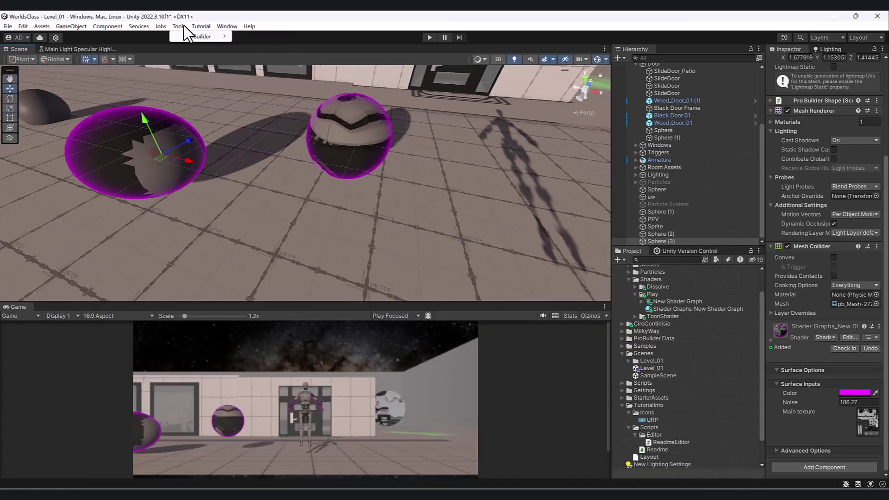
Open ProBuilder's UV Editor and select all faces of the stretched sphere
{"action": "mouse_move", "coordinate": [191, 35]}
{"action": "left_click", "coordinate": [295, 35]}
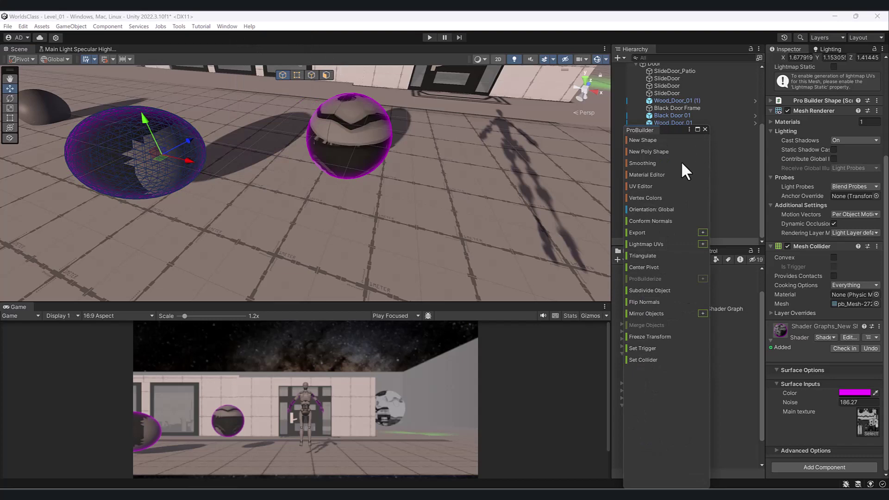
{"action": "left_click", "coordinate": [641, 186]}
{"action": "scroll", "coordinate": [571, 174], "scroll_direction": "down", "scroll_amount": 4}
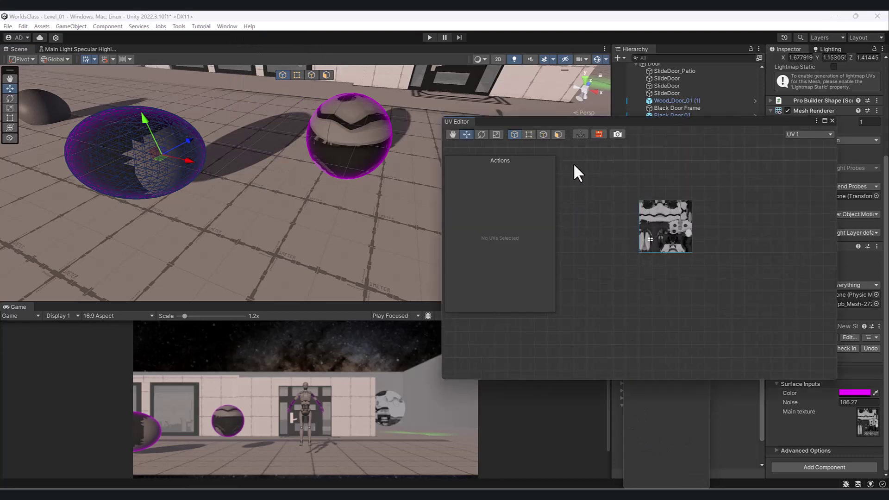
{"action": "left_click", "coordinate": [558, 134]}
{"action": "left_click_drag", "start_coordinate": [35, 83], "coordinate": [251, 282]}
{"action": "scroll", "coordinate": [629, 240], "scroll_direction": "up", "scroll_amount": 4}
Scale up the selected faces' UVs over the texture in the UV Editor
{"action": "key", "text": "r"}
{"action": "left_click_drag", "start_coordinate": [715, 196], "coordinate": [719, 192]}
{"action": "left_click_drag", "start_coordinate": [665, 222], "coordinate": [592, 159]}
{"action": "left_click_drag", "start_coordinate": [665, 222], "coordinate": [783, 104]}
{"action": "left_click_drag", "start_coordinate": [671, 219], "coordinate": [806, 181]}
{"action": "left_click_drag", "start_coordinate": [665, 221], "coordinate": [782, 159]}
Move the sphere's enlarged UVs across the texture and deselect them
{"action": "left_click_drag", "start_coordinate": [296, 152], "coordinate": [279, 148], "text": "alt"}
{"action": "key", "text": "w"}
{"action": "left_click_drag", "start_coordinate": [665, 217], "coordinate": [771, 254]}
{"action": "left_click", "coordinate": [567, 212]}
Return to whole-object selection with the Rect tool and close the UV Editor
{"action": "mouse_move", "coordinate": [78, 174]}
{"action": "left_mouse_down", "text": "alt"}
{"action": "mouse_move", "coordinate": [79, 162]}
{"action": "mouse_move", "coordinate": [159, 145]}
{"action": "mouse_move", "coordinate": [88, 169]}
{"action": "left_mouse_up", "text": "alt"}
{"action": "left_click", "coordinate": [282, 75]}
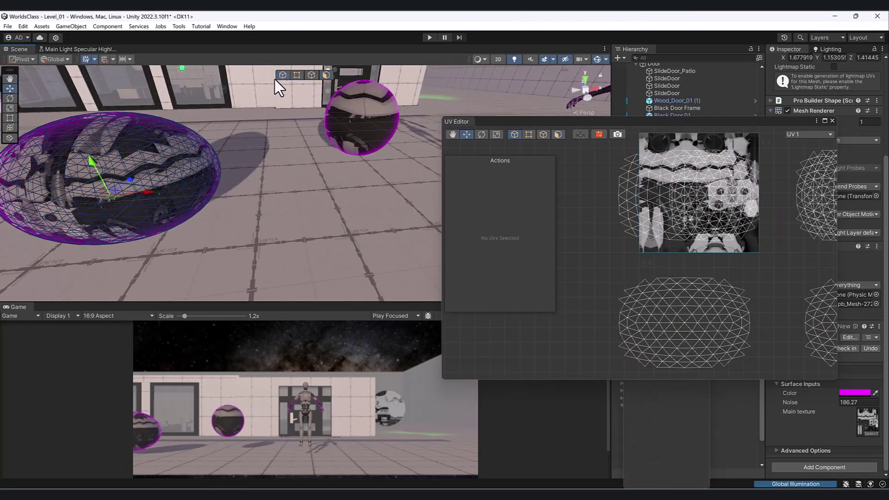
{"action": "scroll", "coordinate": [213, 135], "scroll_direction": "down", "scroll_amount": 3}
{"action": "key", "text": "t"}
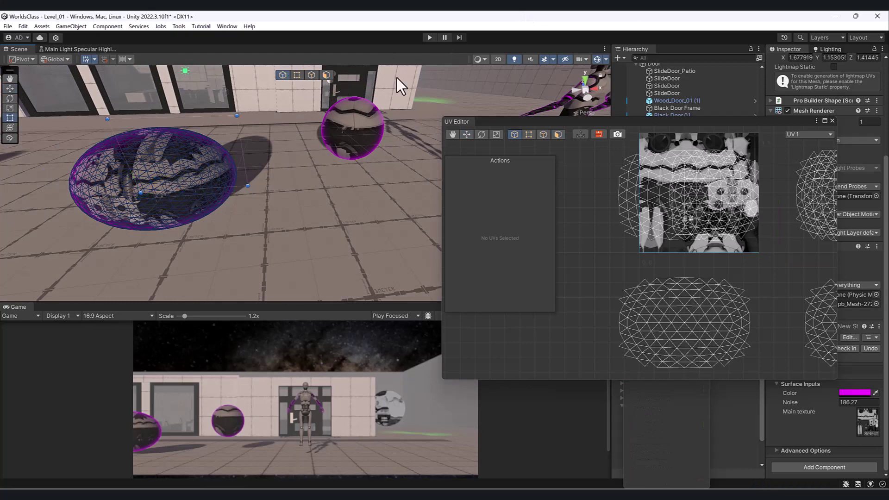
{"action": "left_click", "coordinate": [832, 120]}
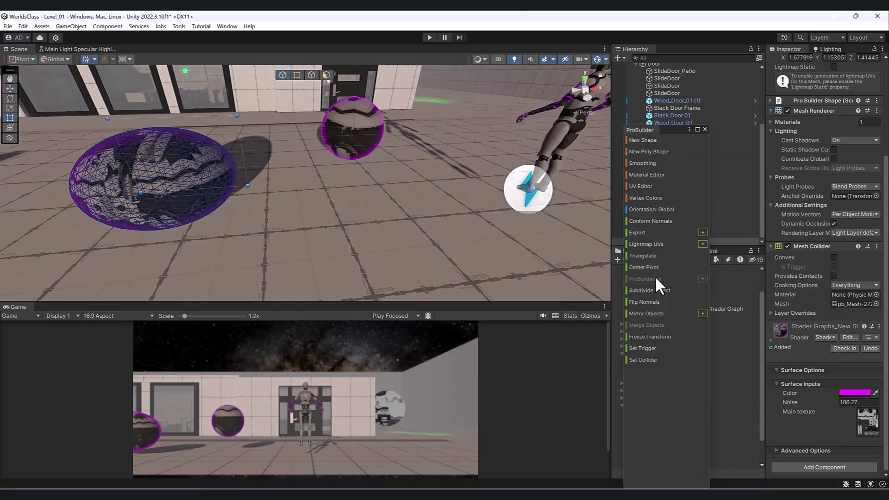
{"action": "middle_click_drag", "start_coordinate": [153, 180], "coordinate": [236, 169]}
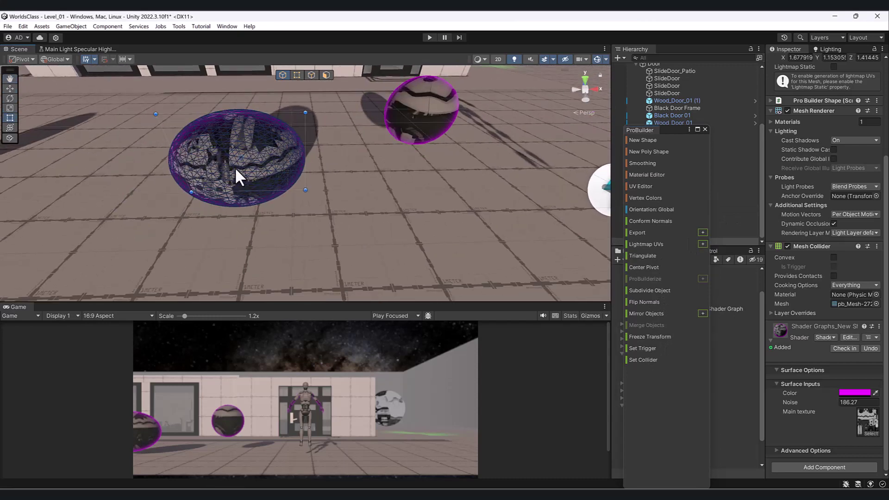
Scale the stretched sphere's X down to about 1.38 and close the ProBuilder window
{"action": "key", "text": "w"}
{"action": "left_click_drag", "start_coordinate": [309, 103], "coordinate": [317, 209], "text": "alt"}
{"action": "key", "text": "e"}
{"action": "key", "text": "r"}
{"action": "left_click_drag", "start_coordinate": [264, 175], "coordinate": [301, 171]}
{"action": "left_click", "coordinate": [704, 129]}
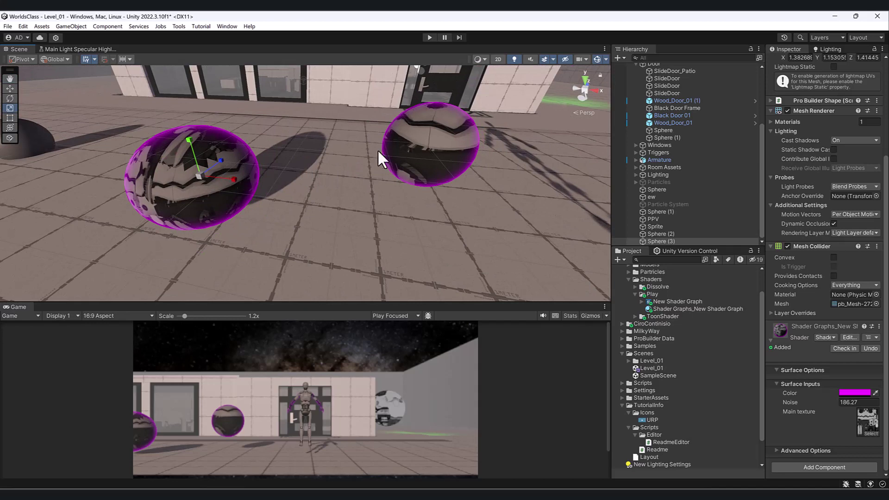
Examine the two textured spheres and the character in the scene from wider and closer views
{"action": "scroll", "coordinate": [394, 163], "scroll_direction": "down", "scroll_amount": 5}
{"action": "left_click_drag", "start_coordinate": [395, 163], "coordinate": [343, 157], "text": "alt"}
{"action": "scroll", "coordinate": [396, 150], "scroll_direction": "down", "scroll_amount": 5}
{"action": "left_click_drag", "start_coordinate": [396, 149], "coordinate": [244, 170], "text": "alt"}
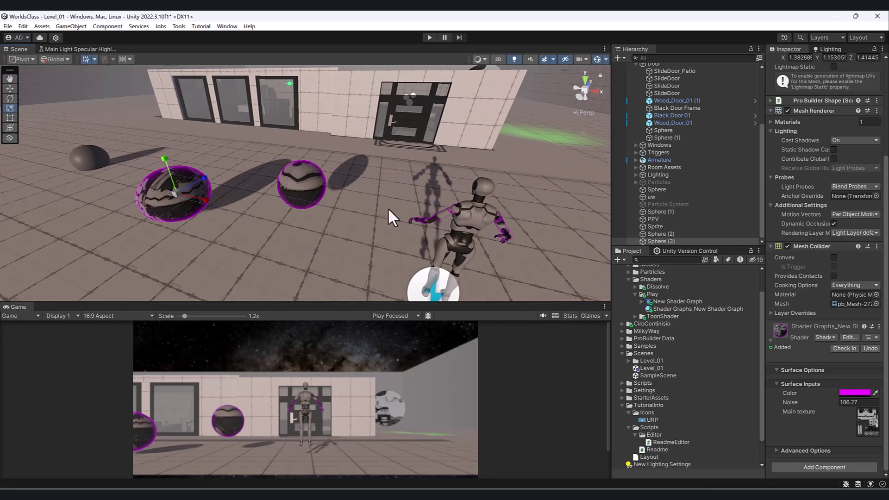
{"action": "mouse_move", "coordinate": [286, 151]}
{"action": "left_mouse_down", "text": "alt"}
{"action": "mouse_move", "coordinate": [281, 167]}
{"action": "mouse_move", "coordinate": [252, 153]}
{"action": "mouse_move", "coordinate": [284, 155]}
{"action": "left_mouse_up", "text": "alt"}
{"action": "scroll", "coordinate": [293, 159], "scroll_direction": "up", "scroll_amount": 2}
{"action": "middle_click_drag", "start_coordinate": [293, 158], "coordinate": [293, 169]}
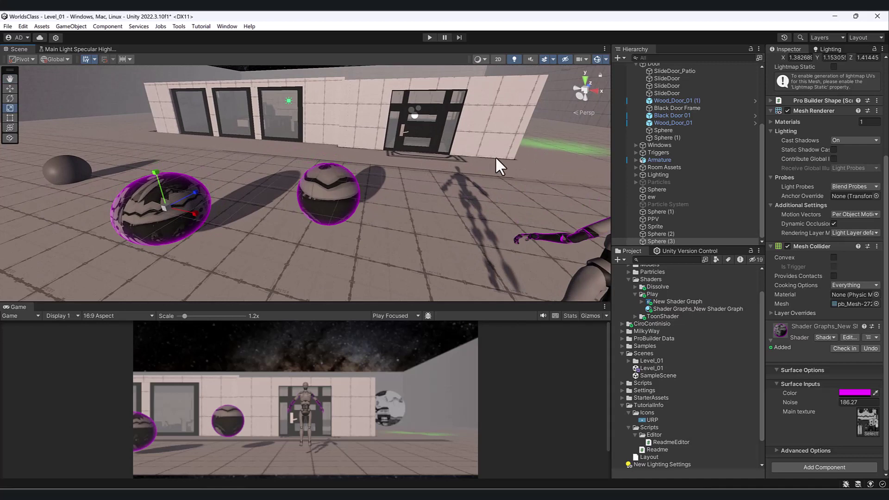
{"action": "scroll", "coordinate": [402, 198], "scroll_direction": "down", "scroll_amount": 4}
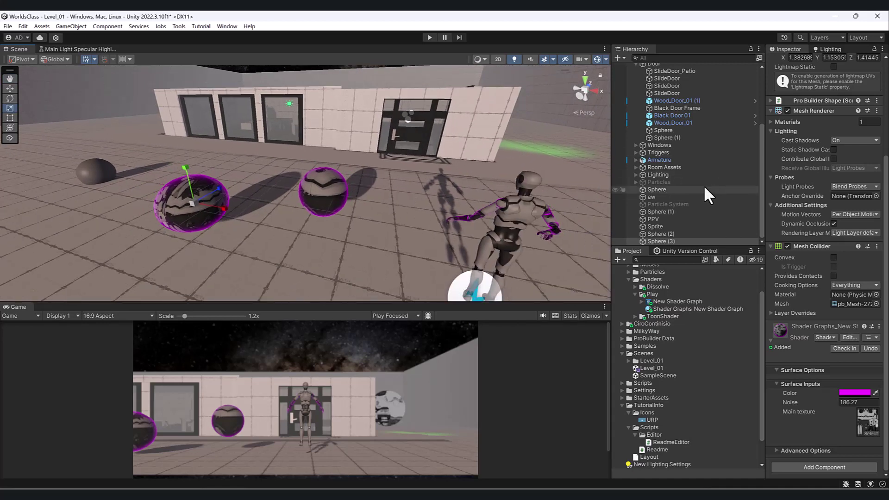
Activate the disabled Particle System object and widen the Inspector to show its settings
{"action": "left_click", "coordinate": [692, 204]}
{"action": "scroll", "coordinate": [725, 148], "scroll_direction": "up", "scroll_amount": 4}
{"action": "left_click_drag", "start_coordinate": [611, 129], "coordinate": [536, 130]}
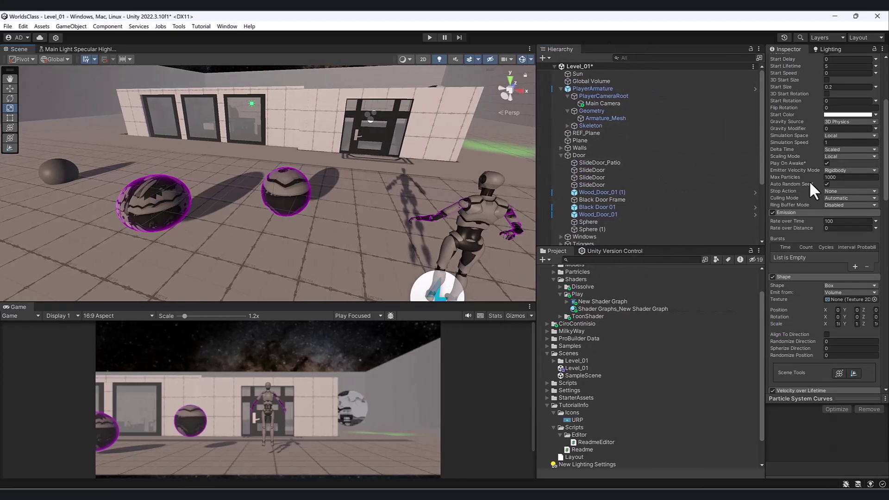
{"action": "left_click_drag", "start_coordinate": [768, 174], "coordinate": [667, 184]}
{"action": "scroll", "coordinate": [720, 174], "scroll_direction": "up", "scroll_amount": 5}
{"action": "left_click", "coordinate": [693, 61]}
{"action": "scroll", "coordinate": [623, 182], "scroll_direction": "down", "scroll_amount": 4}
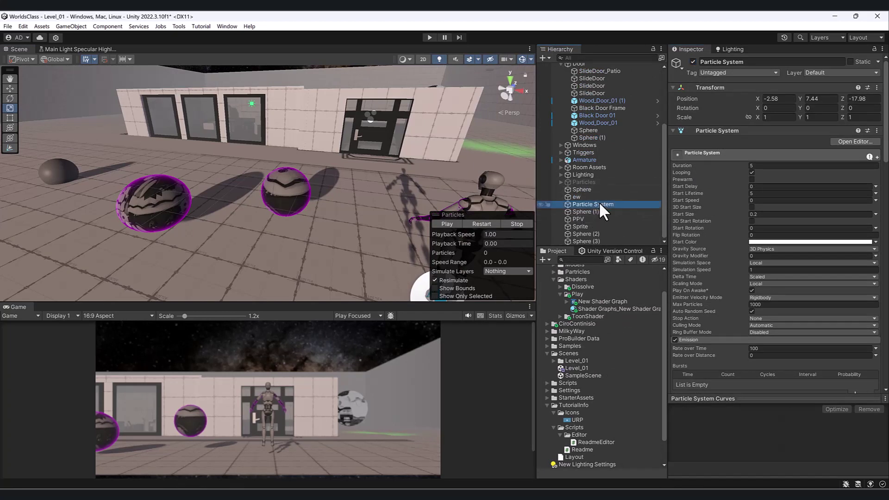
Collapse the Door and PlayerArmature groups in the Hierarchy
{"action": "scroll", "coordinate": [600, 201], "scroll_direction": "up", "scroll_amount": 5}
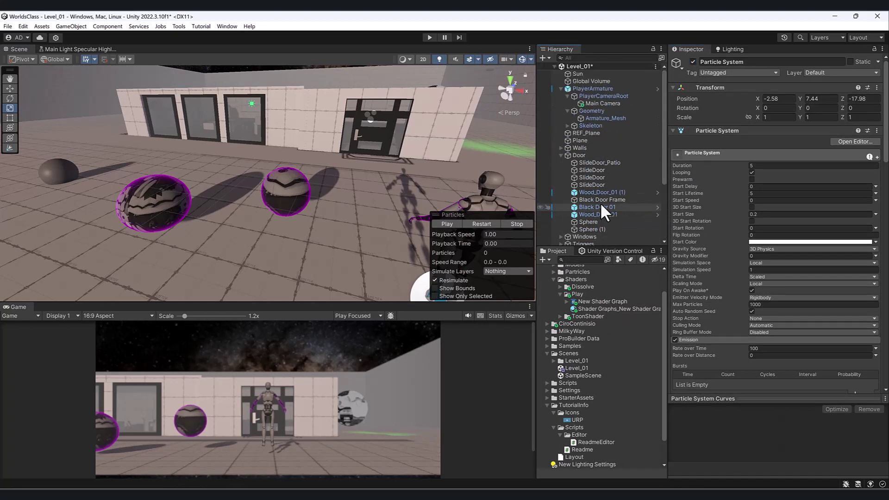
{"action": "left_click", "coordinate": [561, 155]}
{"action": "left_click", "coordinate": [560, 89]}
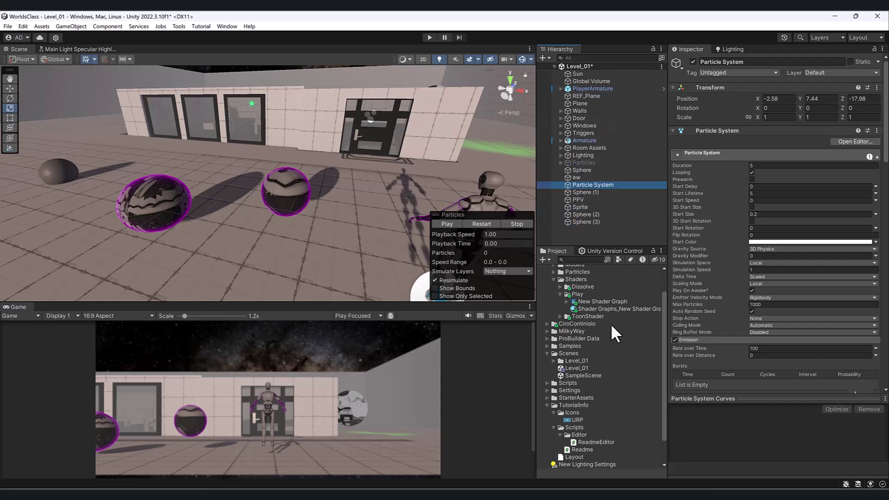
Collapse the Shaders folder and expand the Partricles folder in the project assets
{"action": "left_click", "coordinate": [552, 279]}
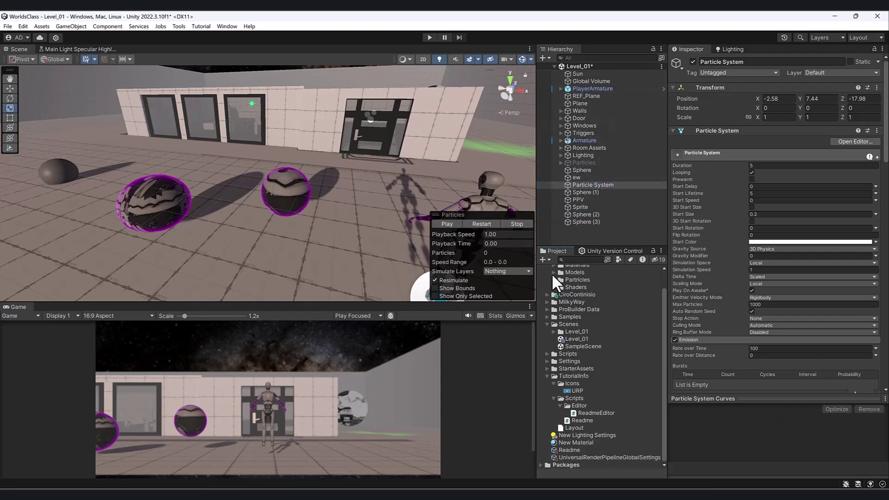
{"action": "left_click", "coordinate": [554, 273]}
{"action": "left_click", "coordinate": [554, 279]}
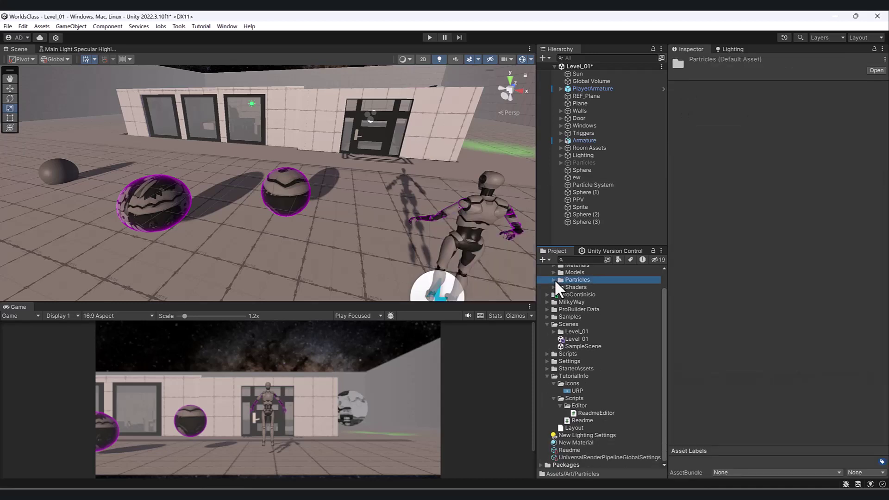
{"action": "left_click", "coordinate": [554, 280]}
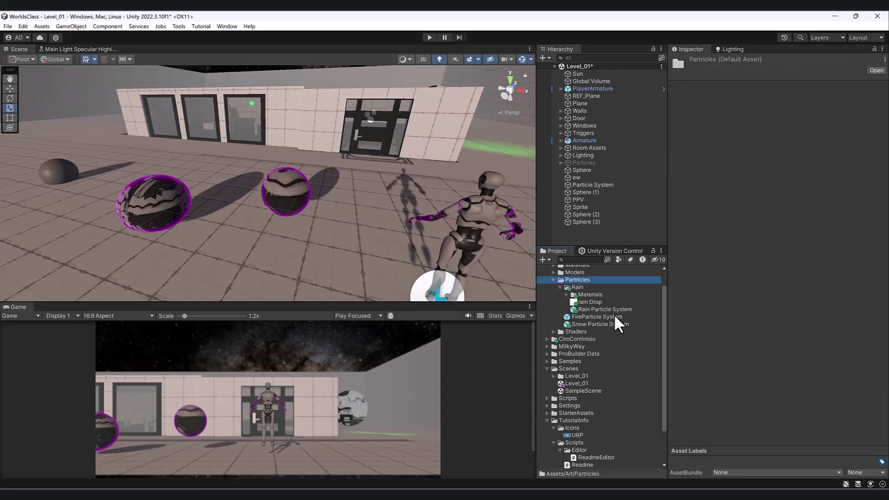
Place the Snow Particle System prefab between the two textured spheres and raise it to Y 3.44
{"action": "left_click_drag", "start_coordinate": [606, 324], "coordinate": [215, 204]}
{"action": "key", "text": "w"}
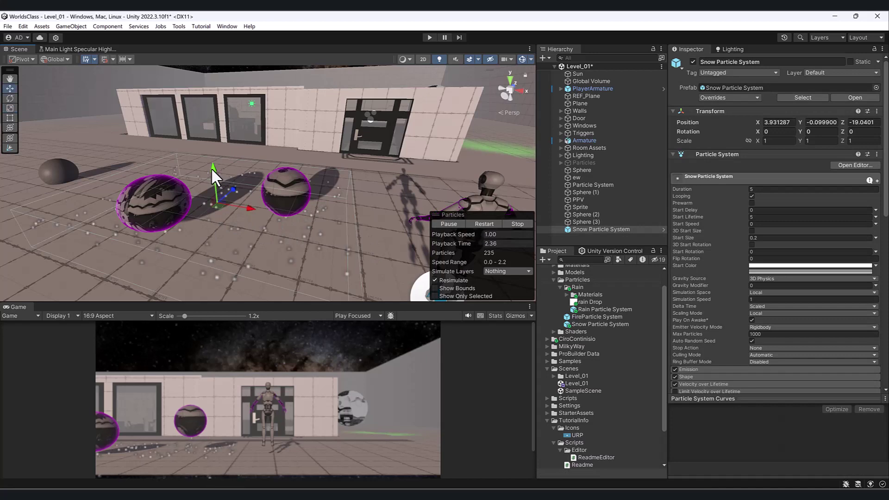
{"action": "left_click_drag", "start_coordinate": [211, 168], "coordinate": [217, 15]}
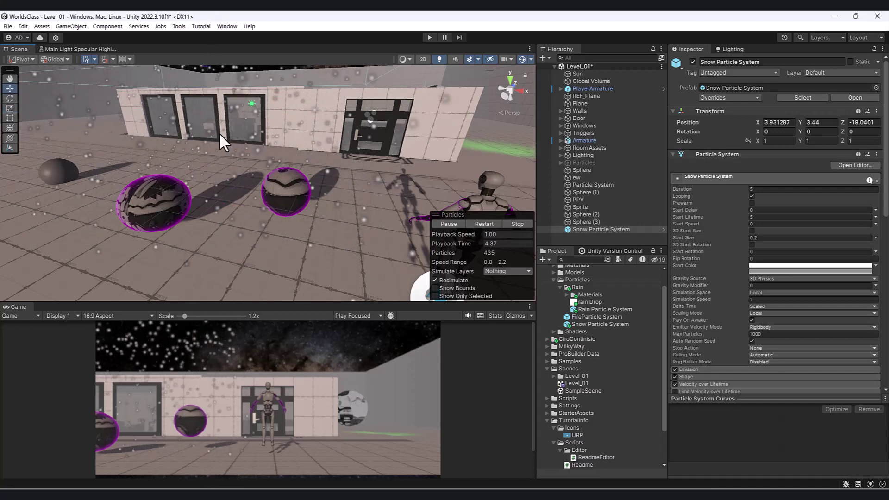
Shift the Snow Particle System along its Z axis to -19.38, above the textured spheres
{"action": "scroll", "coordinate": [223, 143], "scroll_direction": "down", "scroll_amount": 5}
{"action": "left_click_drag", "start_coordinate": [231, 153], "coordinate": [242, 150], "text": "alt"}
{"action": "middle_click_drag", "start_coordinate": [242, 150], "coordinate": [272, 204]}
{"action": "left_click_drag", "start_coordinate": [272, 203], "coordinate": [179, 226], "text": "alt"}
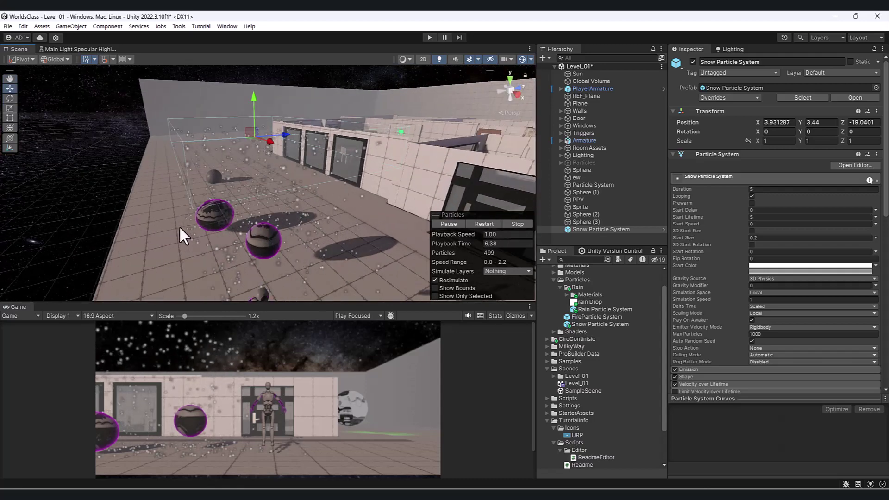
{"action": "left_click_drag", "start_coordinate": [292, 178], "coordinate": [263, 168], "text": "alt"}
{"action": "left_click_drag", "start_coordinate": [290, 135], "coordinate": [326, 232]}
{"action": "scroll", "coordinate": [326, 232], "scroll_direction": "up", "scroll_amount": 5}
{"action": "left_click_drag", "start_coordinate": [320, 188], "coordinate": [300, 220], "text": "alt"}
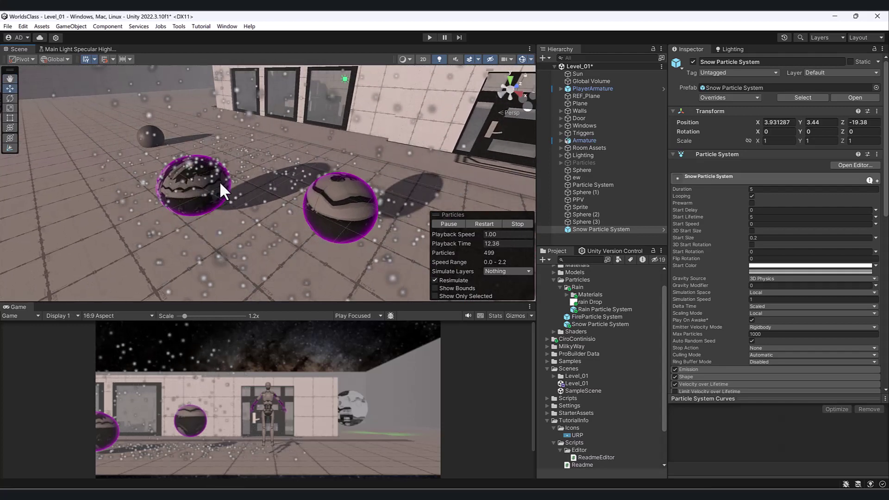